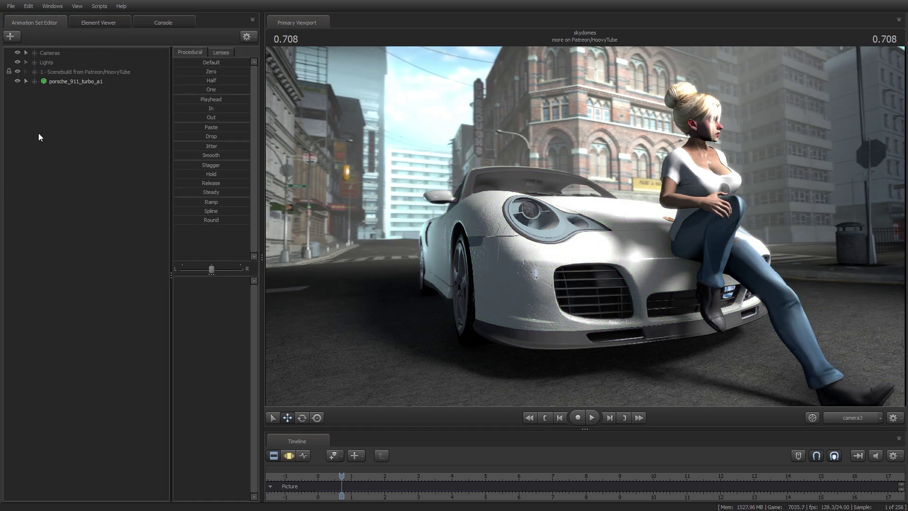
# Step: Show the porsche_911_turbo_a1 model in the Element Viewer and expand its materials down to _car_paint
pyautogui.click(53, 83)
pyautogui.rightClick(53, 83)
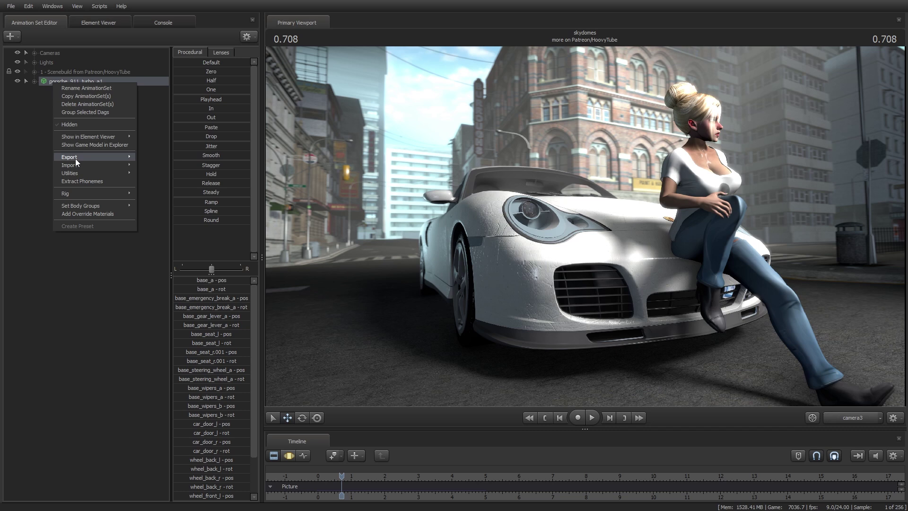
pyautogui.click(79, 213)
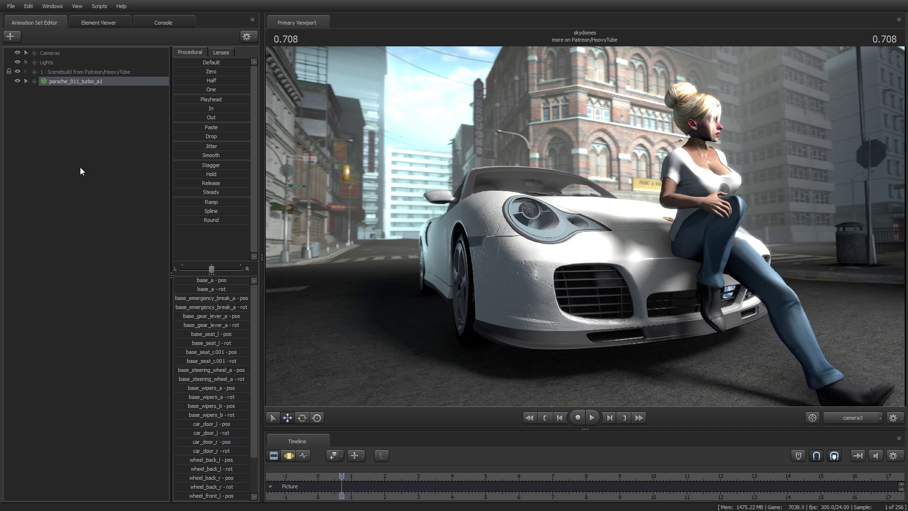
pyautogui.rightClick(57, 82)
pyautogui.moveTo(120, 135)
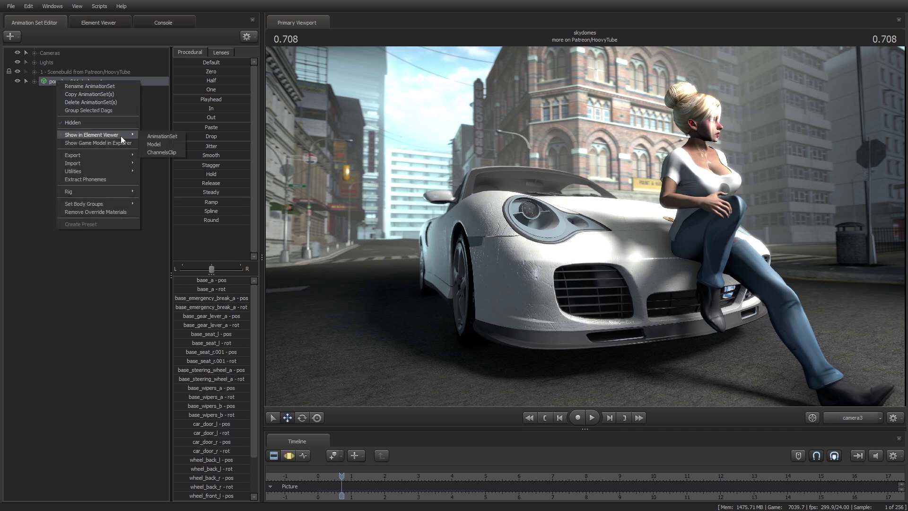
pyautogui.click(147, 143)
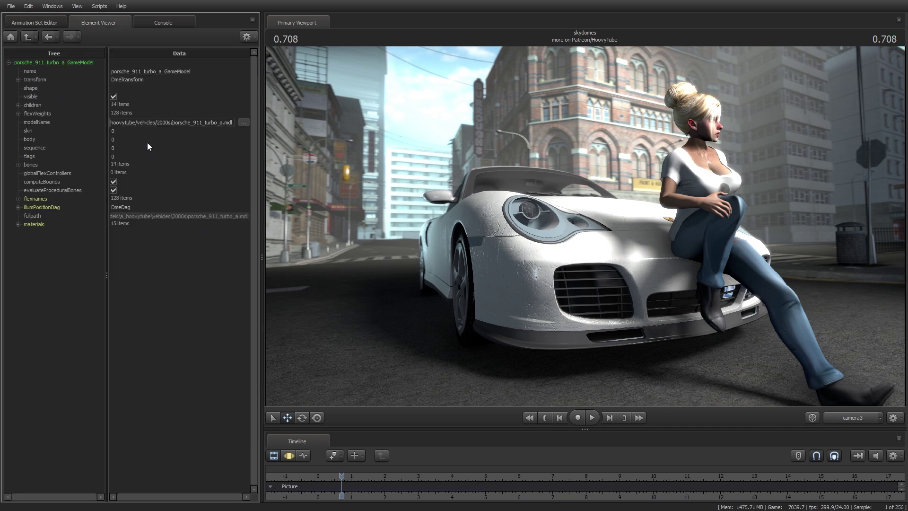
pyautogui.click(18, 225)
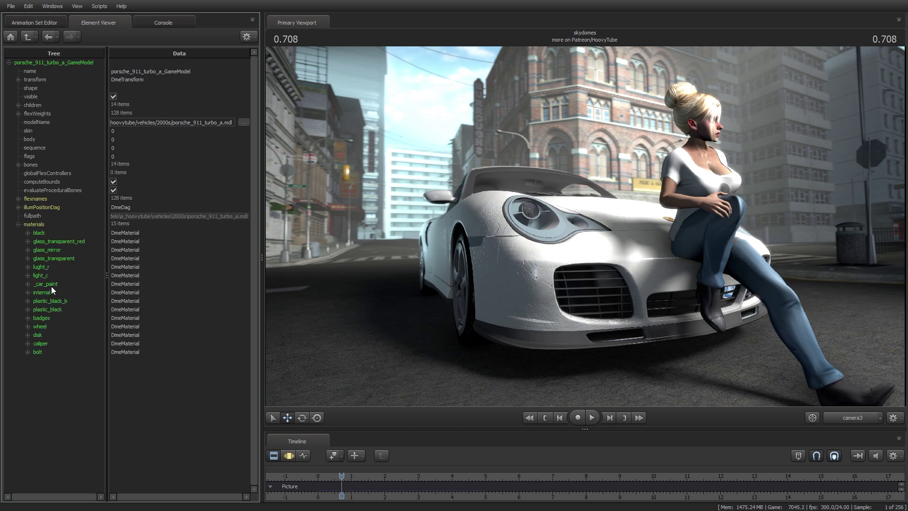
pyautogui.click(27, 284)
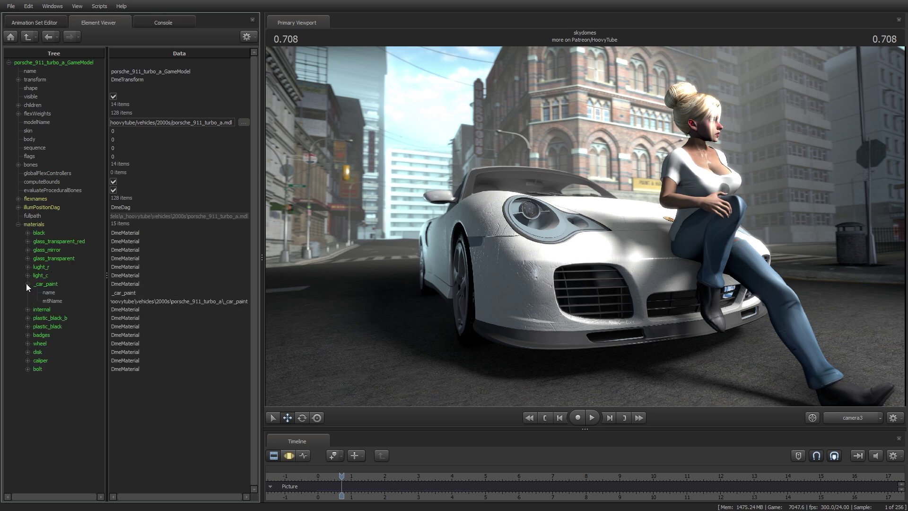
# Step: Add a color attribute named $color to the _car_paint material
pyautogui.rightClick(60, 283)
pyautogui.moveTo(126, 352)
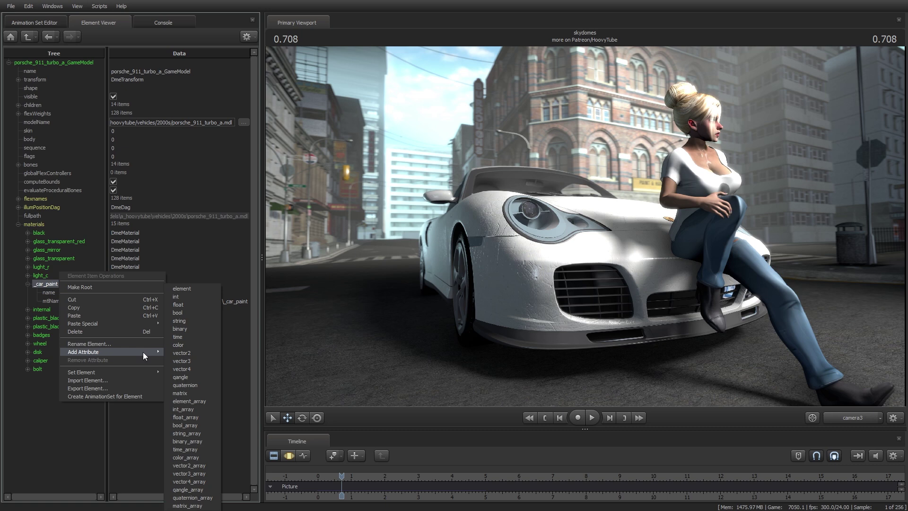
pyautogui.click(178, 346)
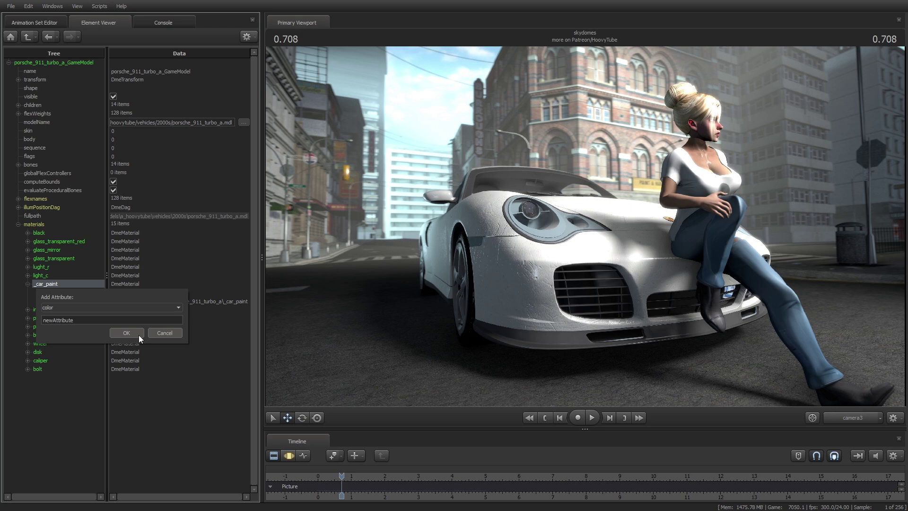
pyautogui.moveTo(84, 320); pyautogui.dragTo(42, 320)
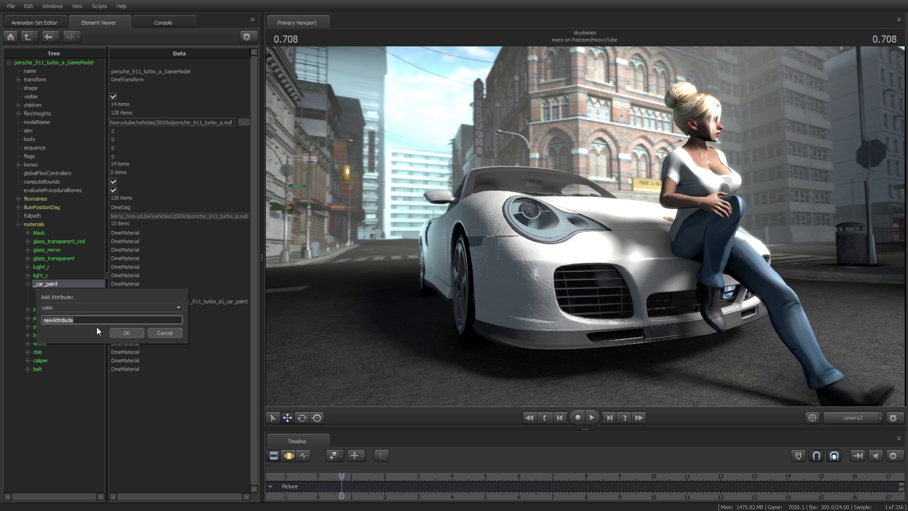
pyautogui.write('$color')
pyautogui.press('Return')
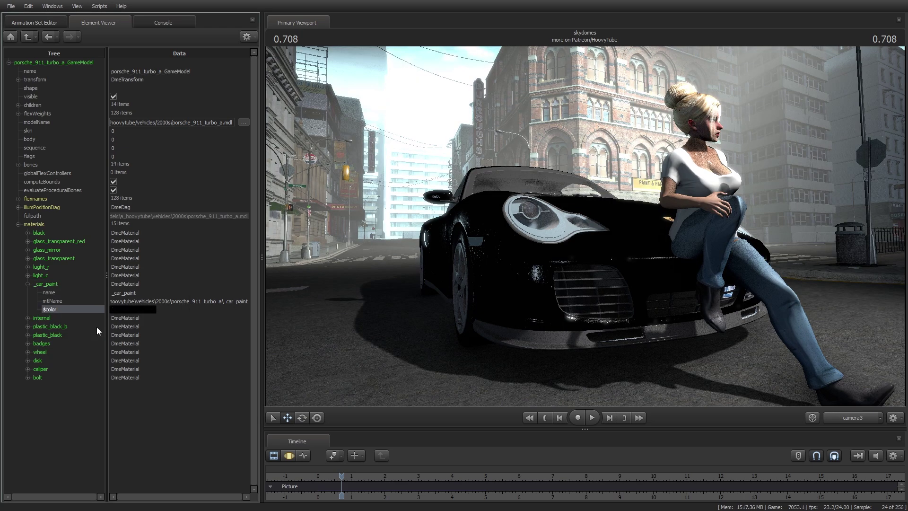
# Step: Set the $color swatch to bright green in the colour picker
pyautogui.click(132, 311)
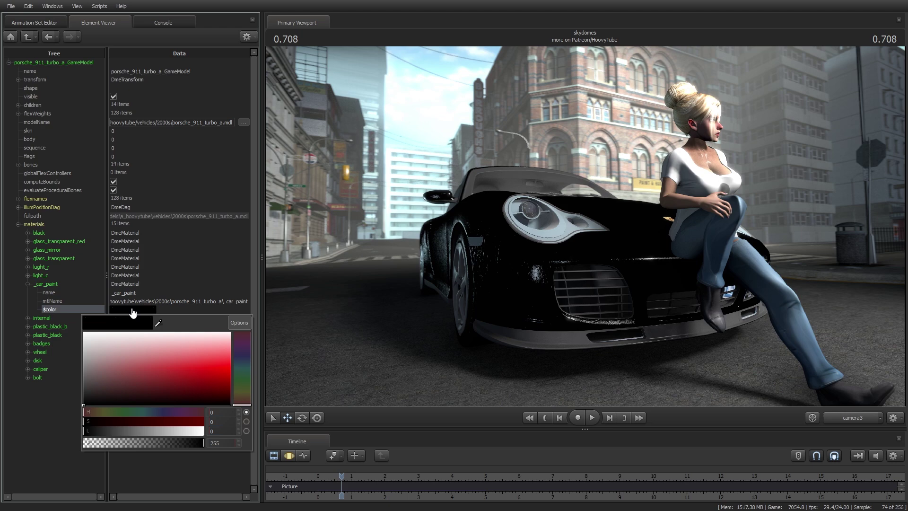
pyautogui.click(225, 368)
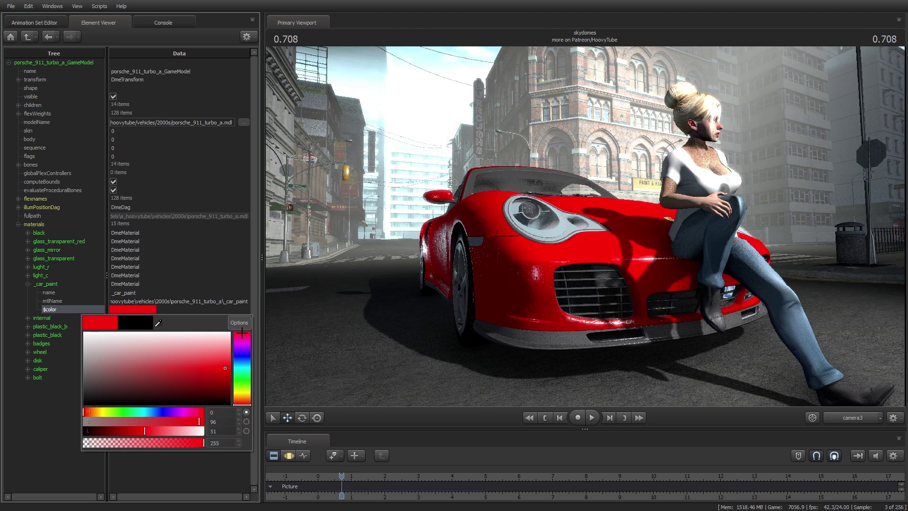
pyautogui.moveTo(242, 333); pyautogui.dragTo(246, 380)
pyautogui.click(217, 362)
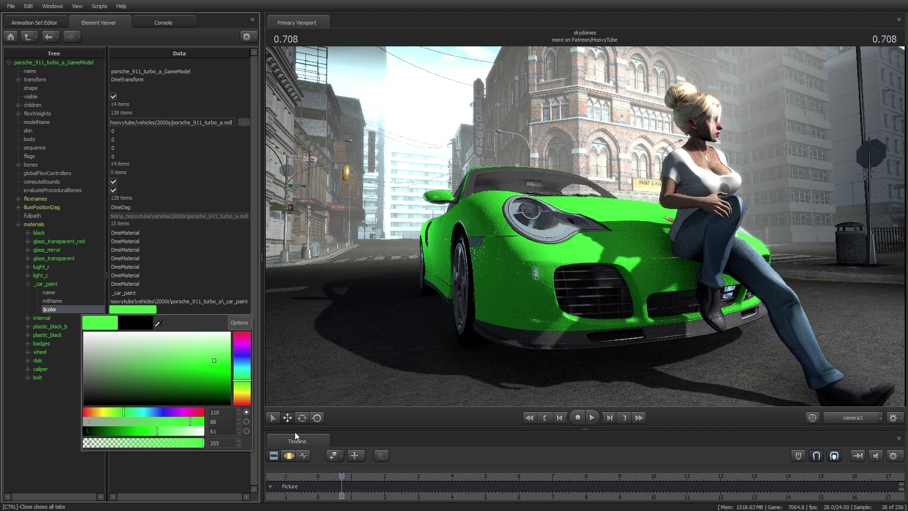
pyautogui.click(59, 405)
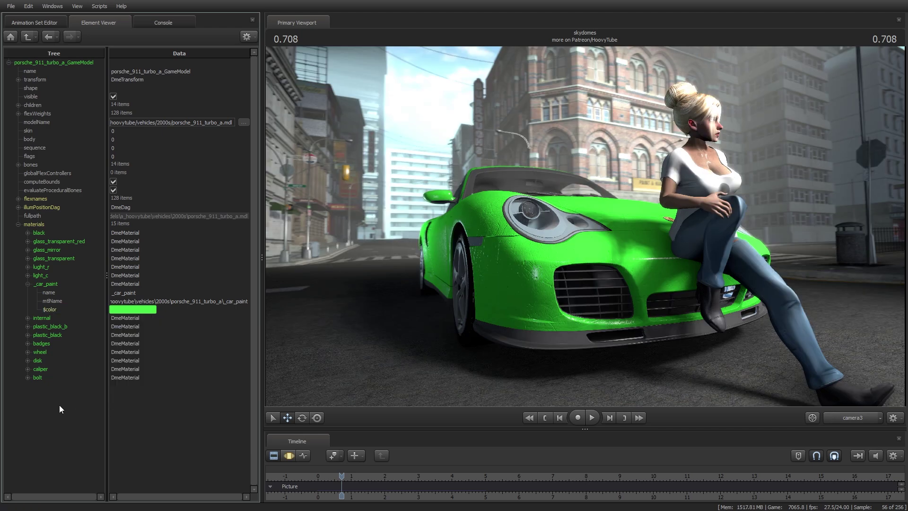
# Step: Toggle one light's visibility in the Lights group, then return to the Porsche's model data
pyautogui.click(49, 24)
pyautogui.click(34, 62)
pyautogui.click(18, 142)
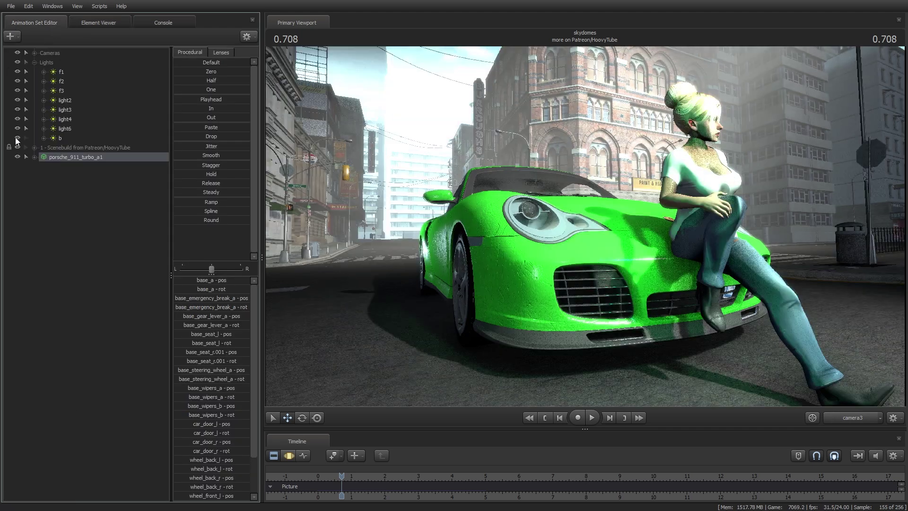
pyautogui.click(76, 22)
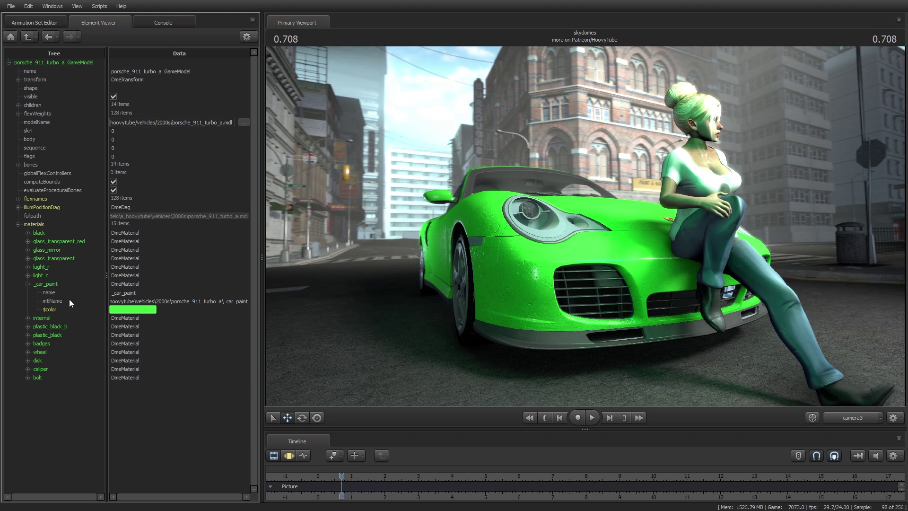
# Step: Add a float attribute named $phongBoost to _car_paint
pyautogui.rightClick(66, 283)
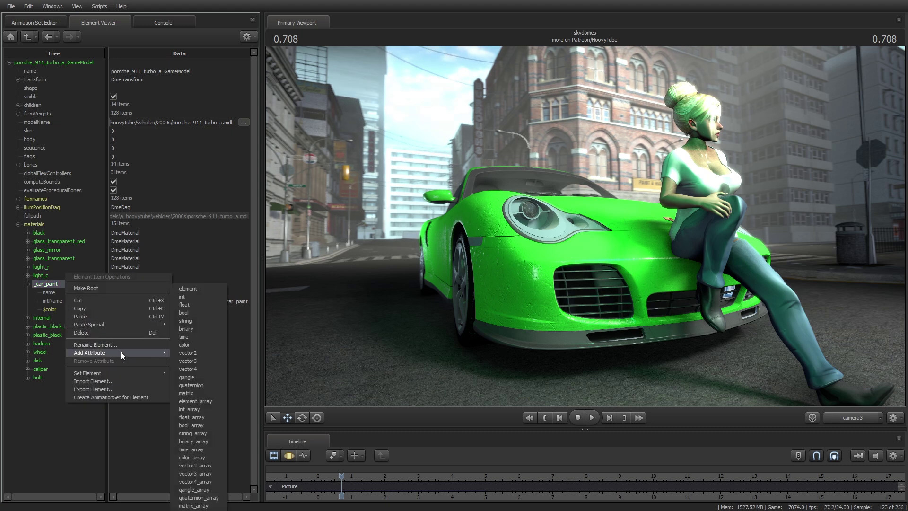
pyautogui.click(184, 305)
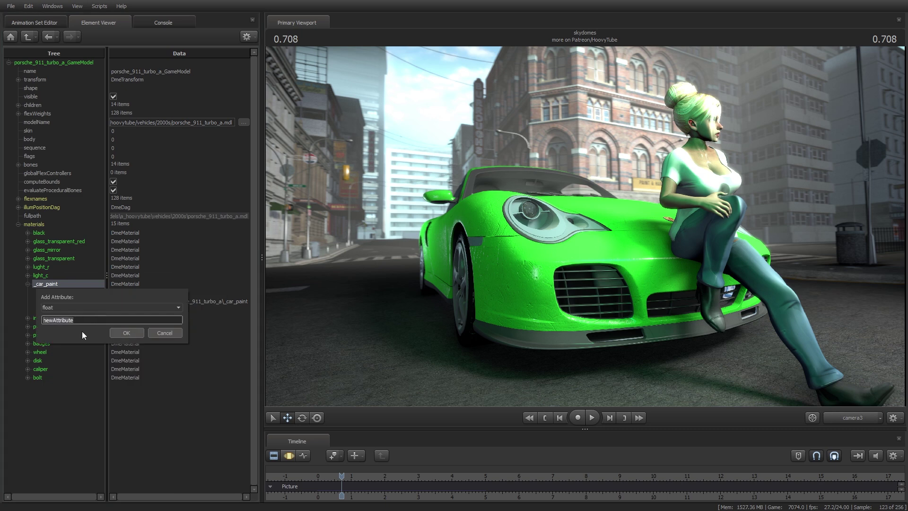
pyautogui.write('s')
pyautogui.write('phongBoost')
pyautogui.press('Return')
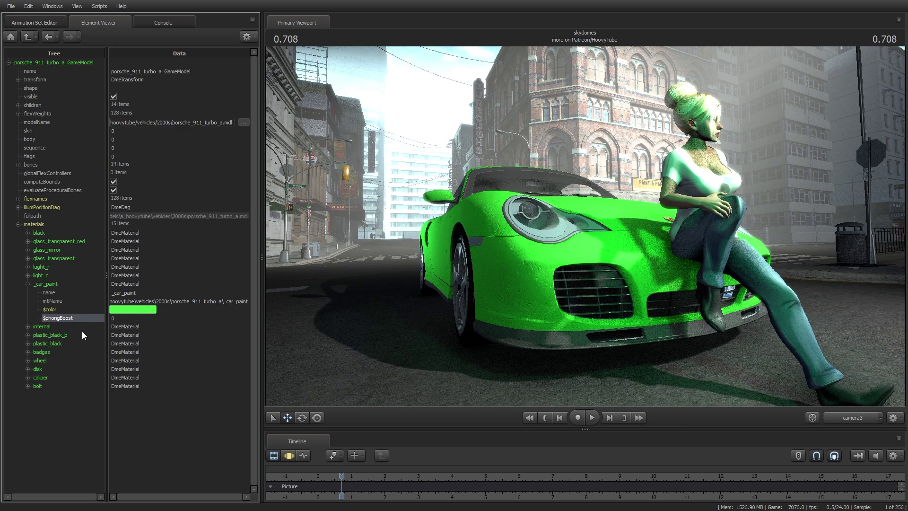
# Step: Enter the $phongBoost value, revising it a few times before settling on 35
pyautogui.doubleClick(112, 321)
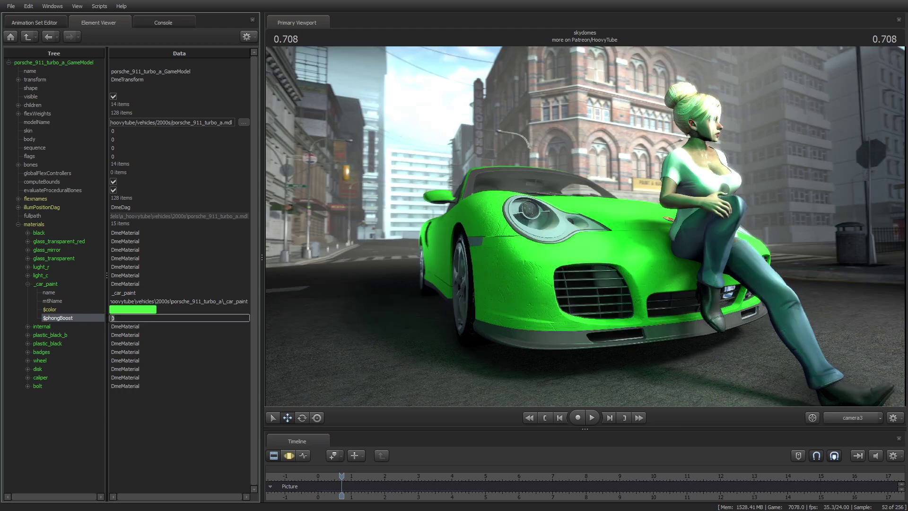
pyautogui.write('55')
pyautogui.press('Return')
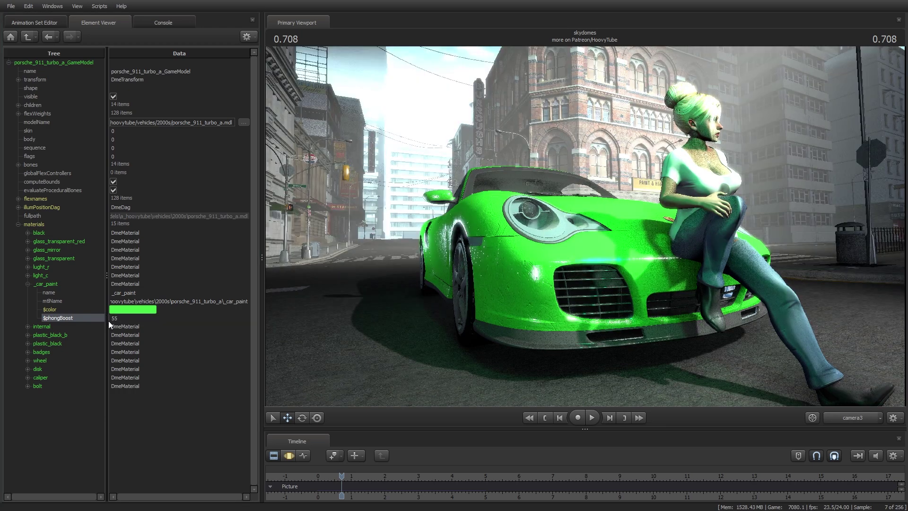
pyautogui.doubleClick(109, 320)
pyautogui.write('325')
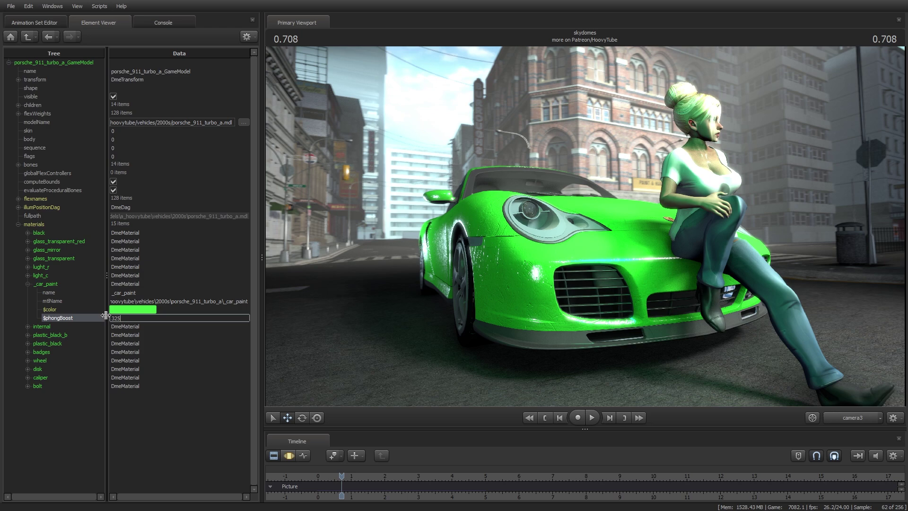
pyautogui.press('Return')
pyautogui.doubleClick(112, 318)
pyautogui.write('1255')
pyautogui.press('Return')
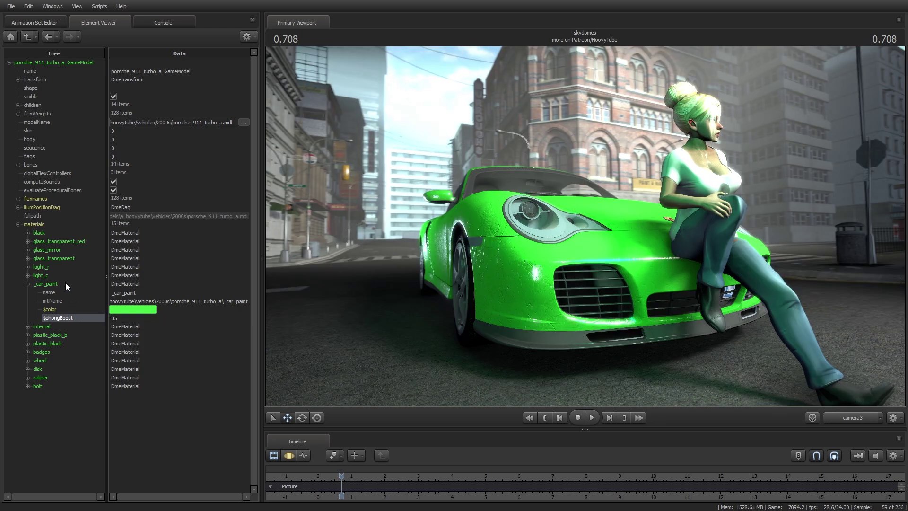
# Step: Add a float attribute named $phongExponent to _car_paint
pyautogui.rightClick(66, 283)
pyautogui.moveTo(114, 351)
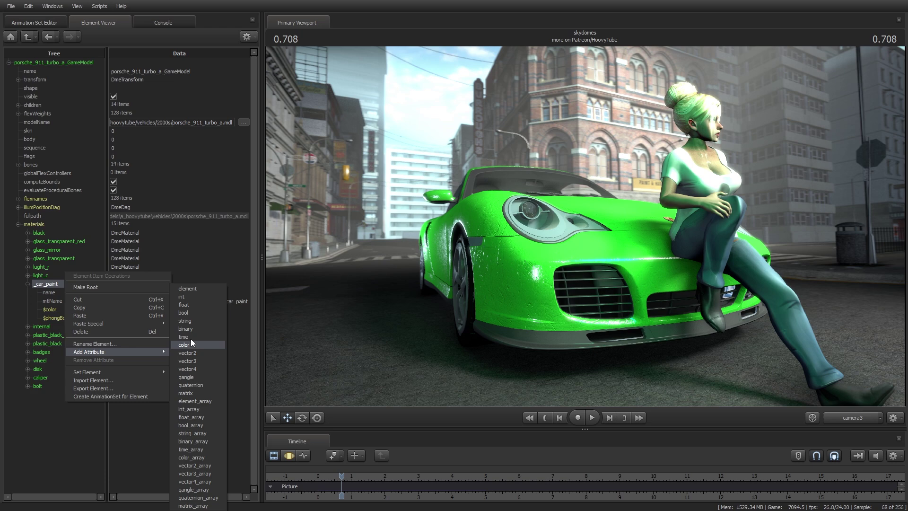
pyautogui.click(188, 306)
pyautogui.doubleClick(90, 321)
pyautogui.write('$phong')
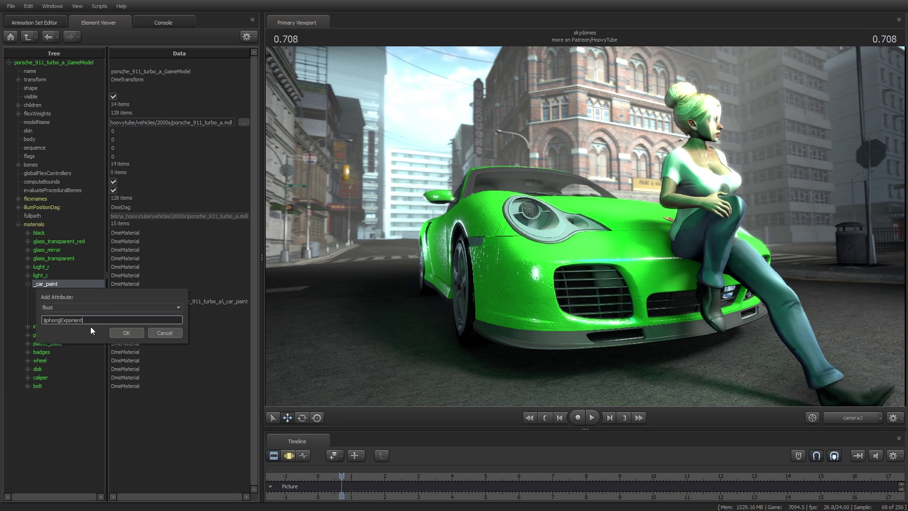
pyautogui.write('Exponent')
pyautogui.press('Return')
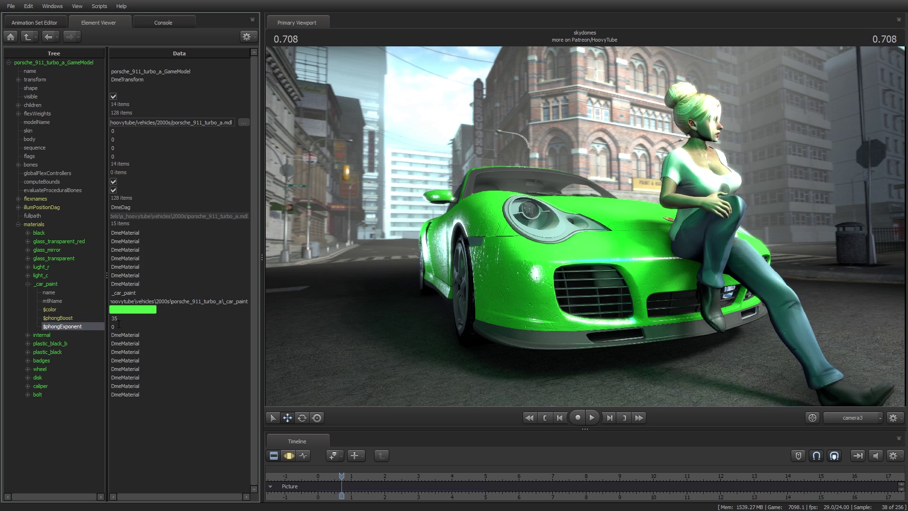
# Step: Try $phongExponent values of 125 and 1255, previewing the shot with playback
pyautogui.click(120, 325)
pyautogui.write('125')
pyautogui.press('Return')
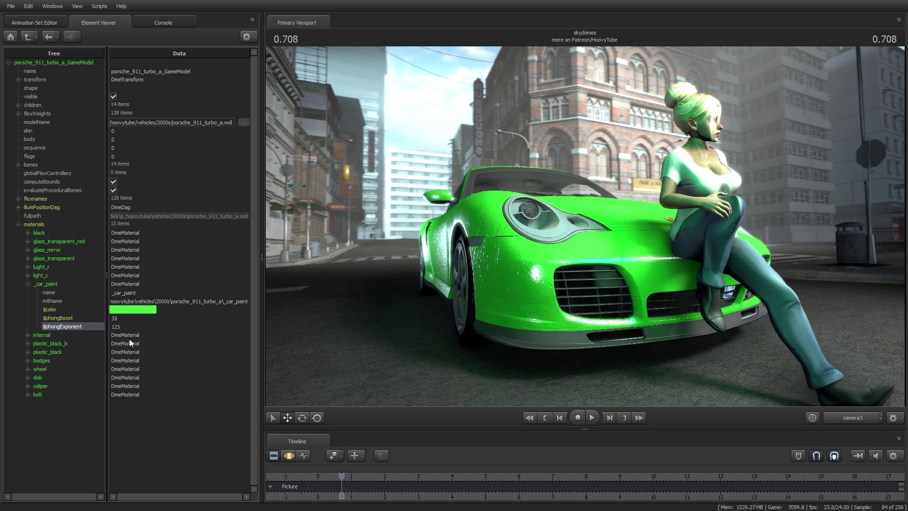
pyautogui.click(119, 326)
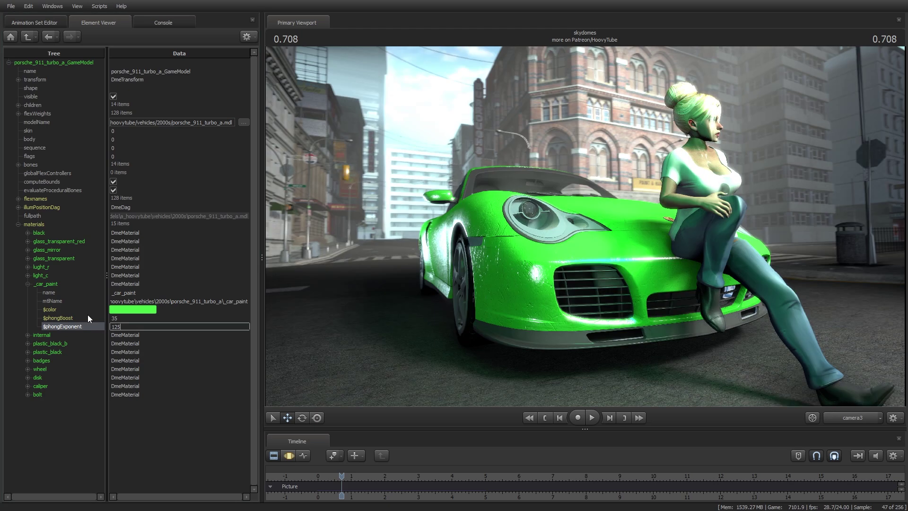
pyautogui.write('5')
pyautogui.press('Return')
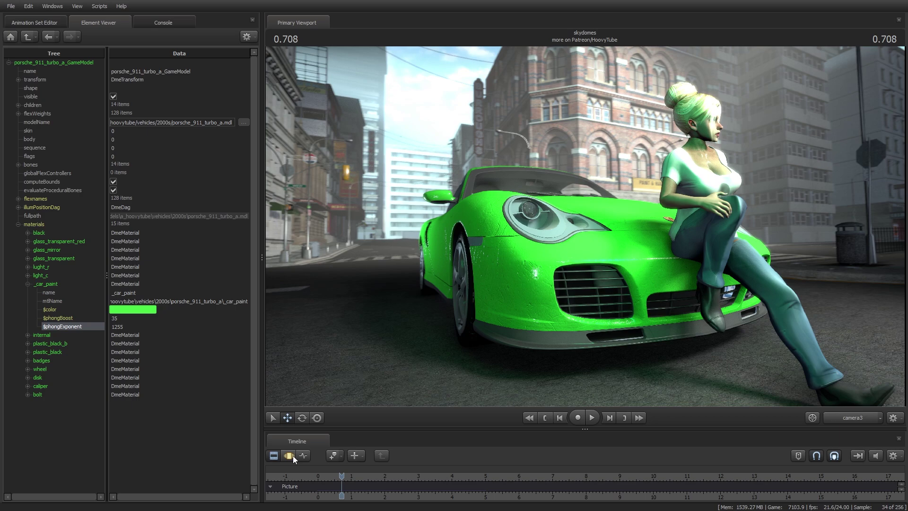
pyautogui.click(337, 469)
pyautogui.press('space')
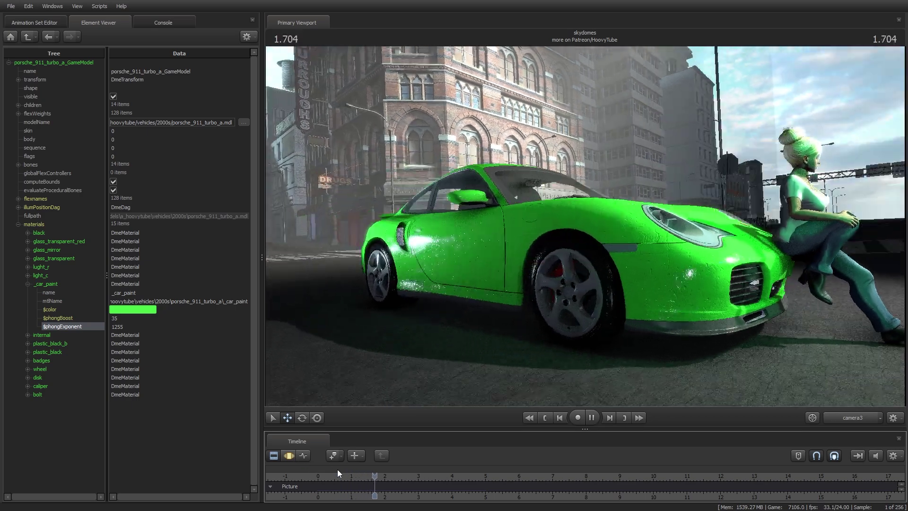
pyautogui.press('space')
# Step: Set $phongExponent to 2, then to 425, and jump the playhead near the start
pyautogui.click(119, 327)
pyautogui.write('2')
pyautogui.press('Return')
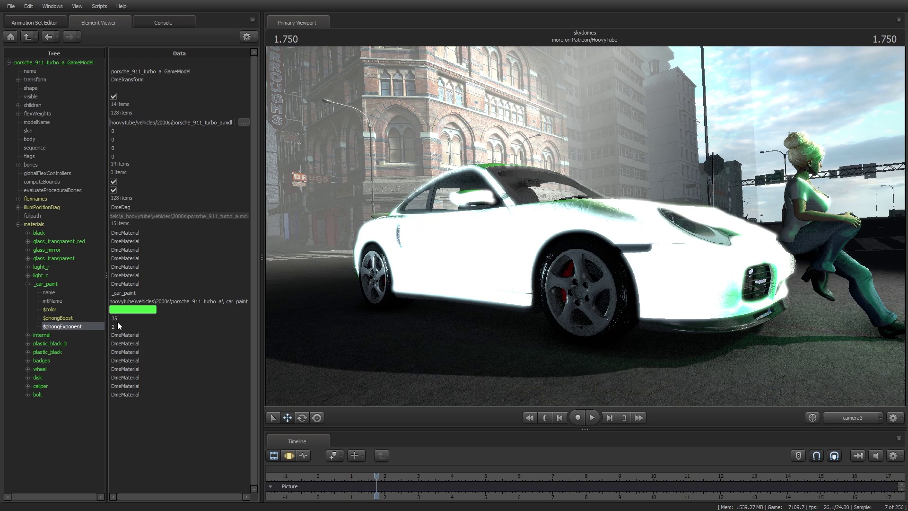
pyautogui.click(122, 327)
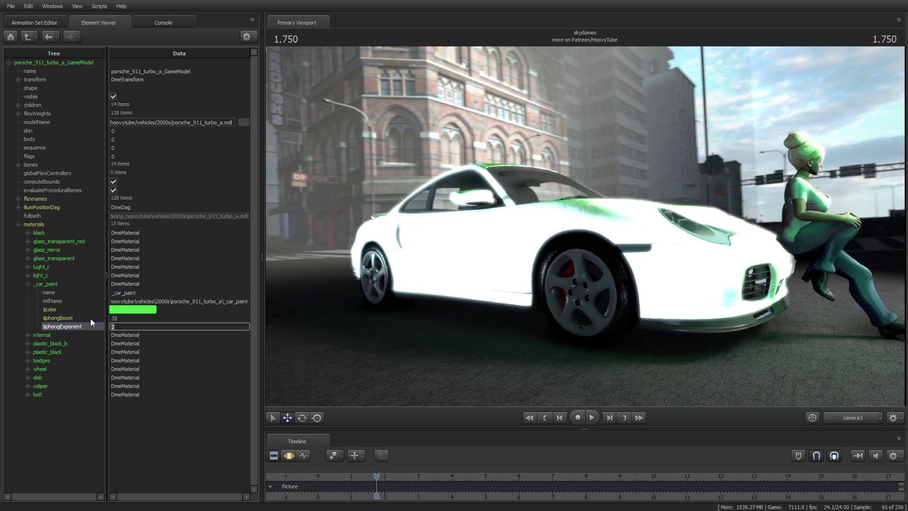
pyautogui.write('425')
pyautogui.press('Return')
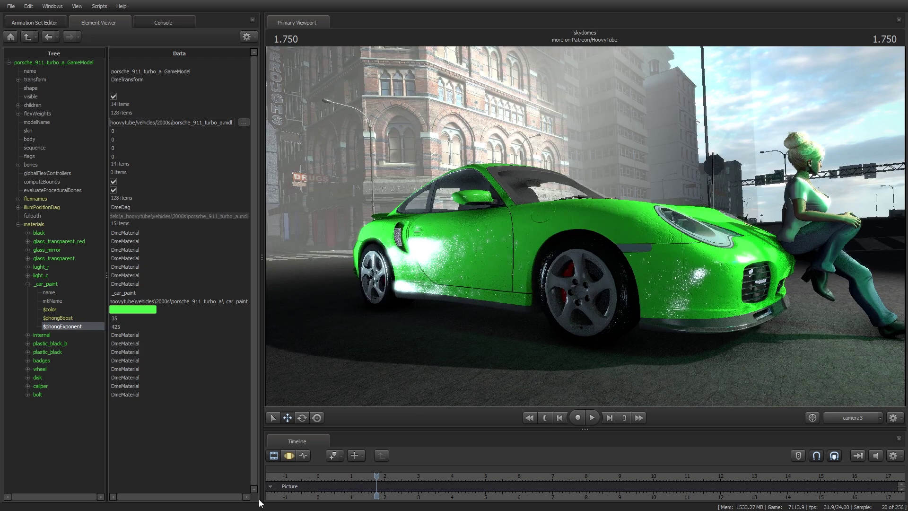
pyautogui.click(322, 473)
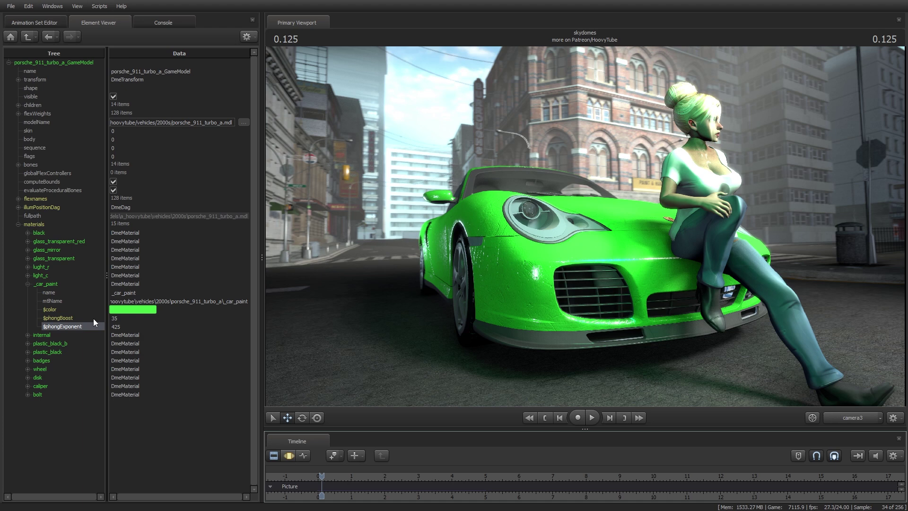
# Step: Add a vector3 attribute named $phongfresnelranges to _car_paint
pyautogui.rightClick(78, 283)
pyautogui.moveTo(180, 353)
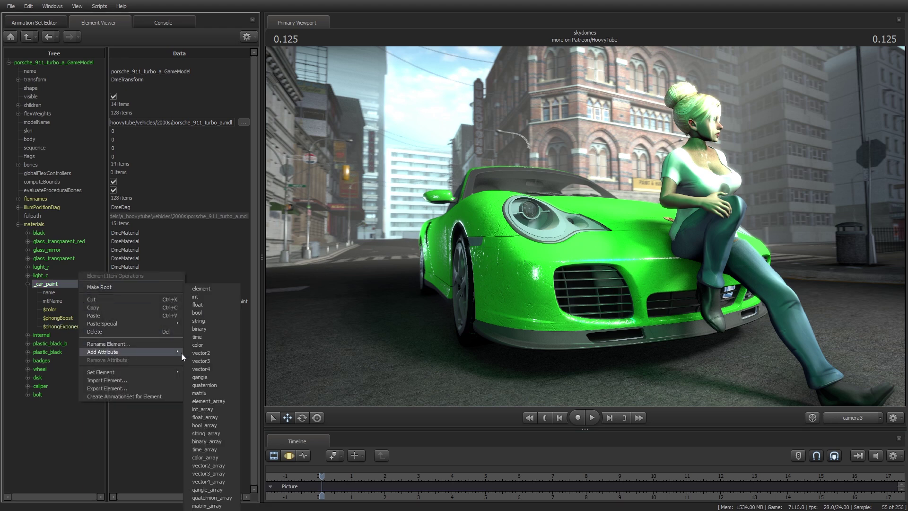
pyautogui.click(207, 361)
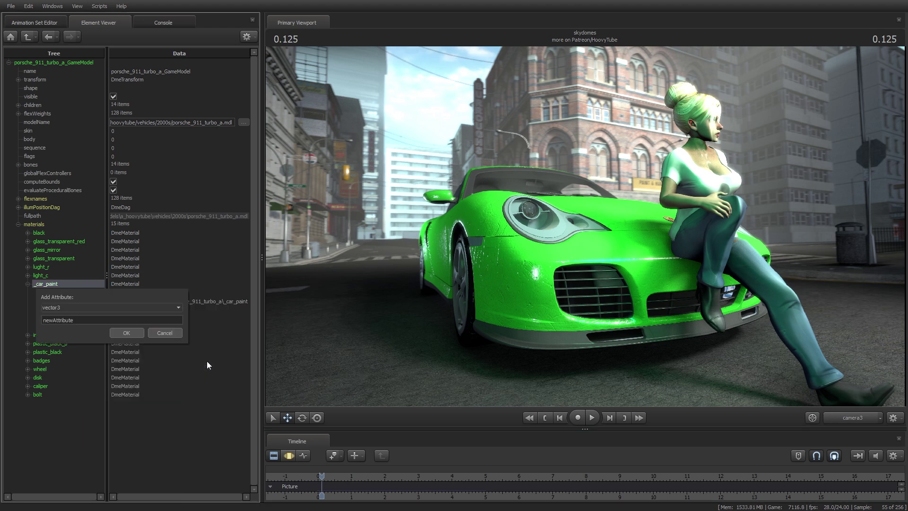
pyautogui.doubleClick(60, 320)
pyautogui.write('$')
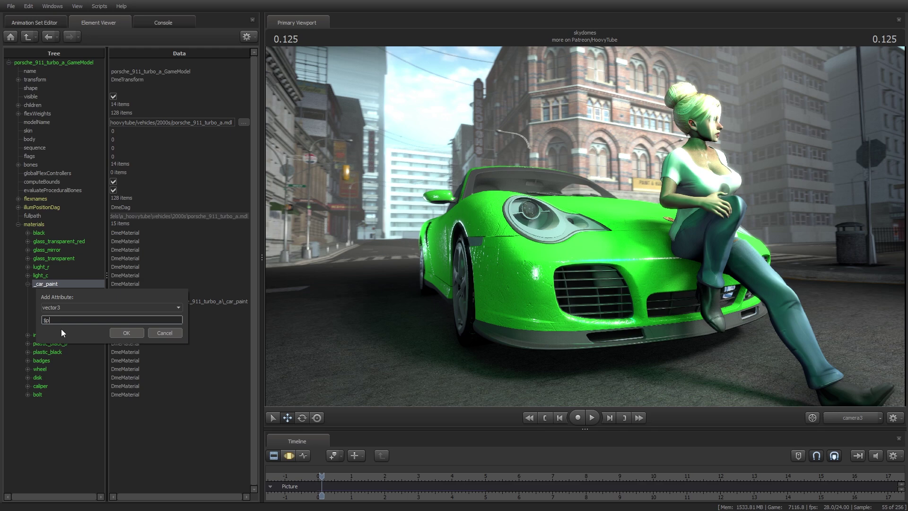
pyautogui.write('phongfresnelranges')
pyautogui.press('Return')
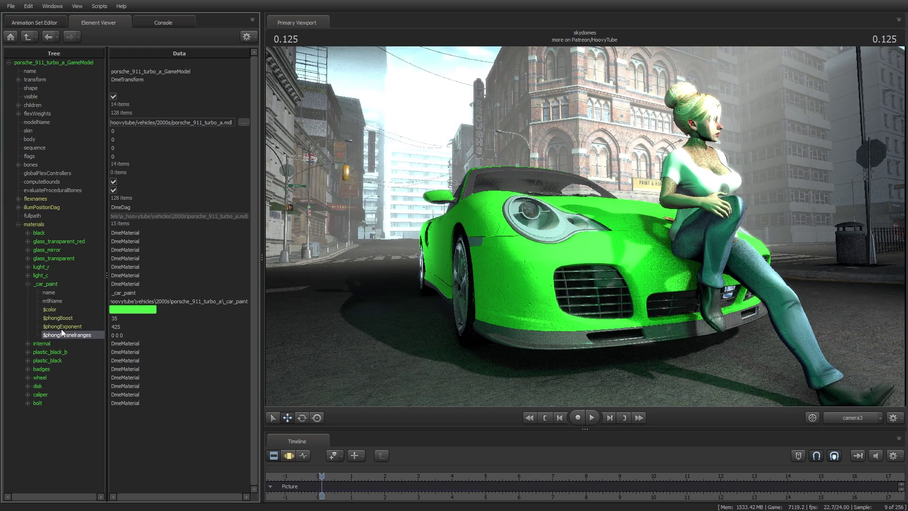
# Step: Try fresnel ranges of 2 2 2 and 25 25 25, previewing the shot after each
pyautogui.click(131, 334)
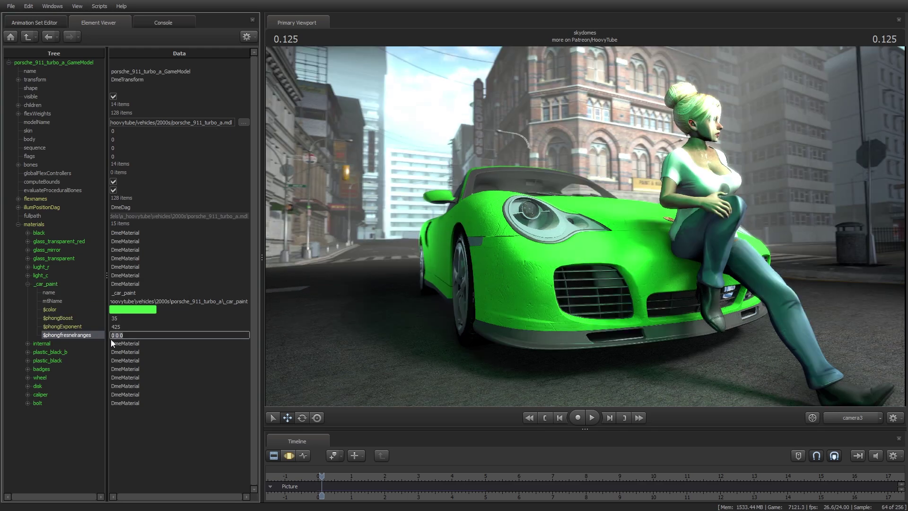
pyautogui.write('2 2 2')
pyautogui.press('Return')
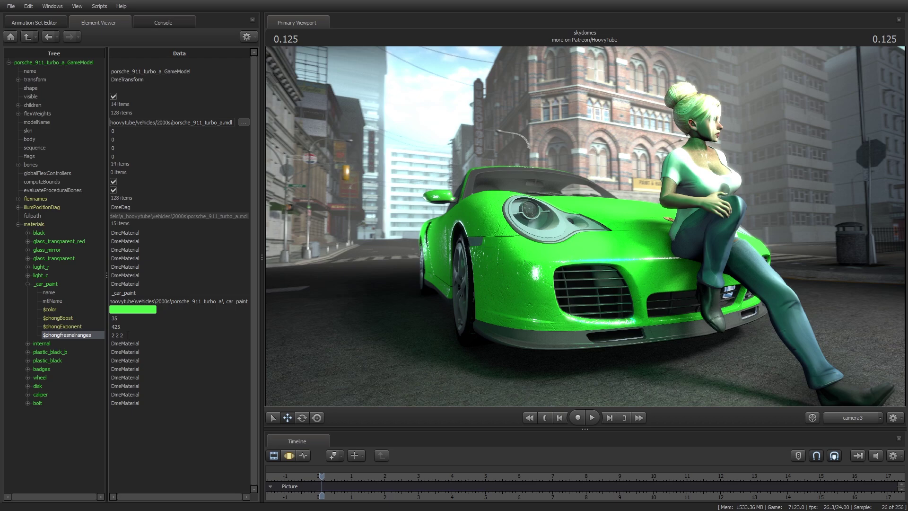
pyautogui.moveTo(322, 476); pyautogui.dragTo(367, 470)
pyautogui.click(114, 335)
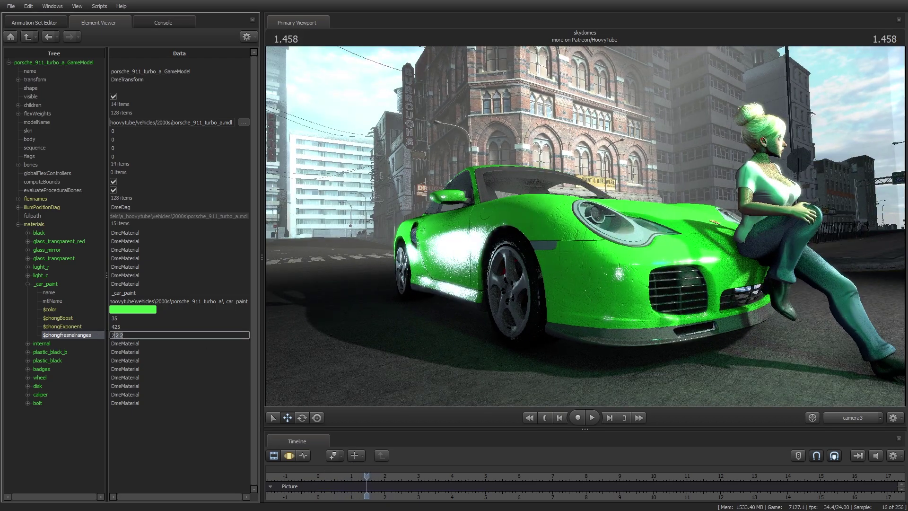
pyautogui.write('25 25 25')
pyautogui.press('Return')
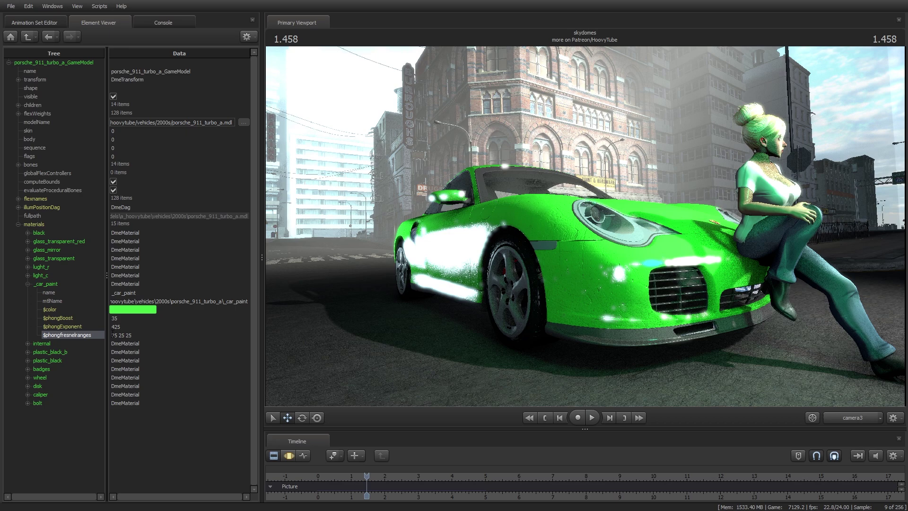
pyautogui.click(333, 474)
pyautogui.press('space')
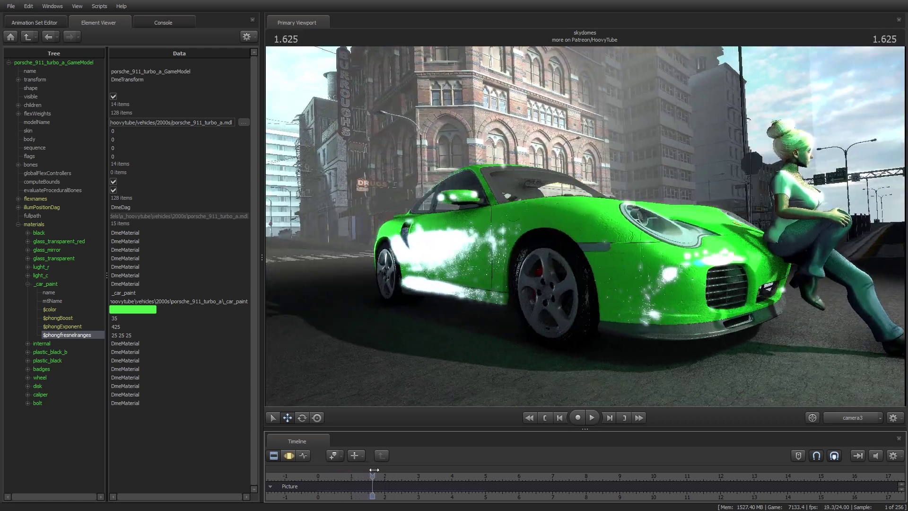
pyautogui.press('space')
# Step: Set $phongExponent to 626, fresnel ranges to 35 35 35, and $phongBoost to 1
pyautogui.click(103, 324)
pyautogui.write('35')
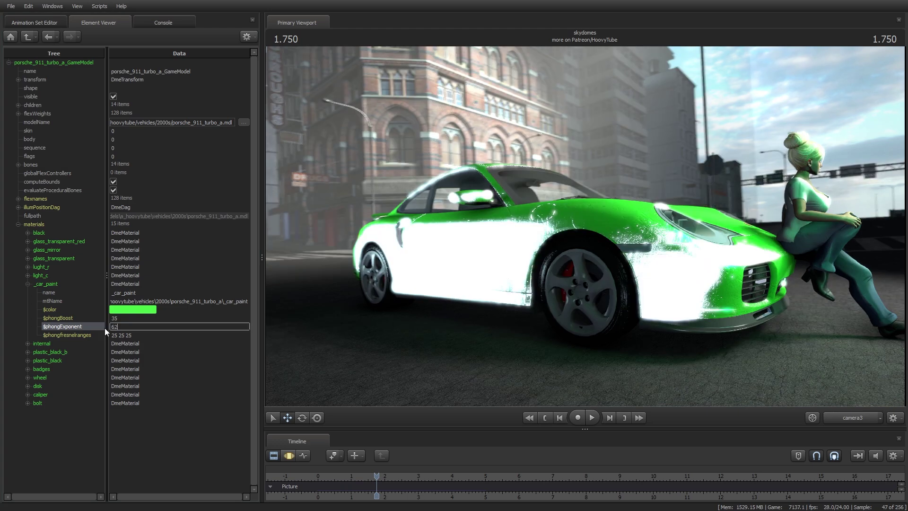
pyautogui.write('6')
pyautogui.click(95, 333)
pyautogui.write('35 35')
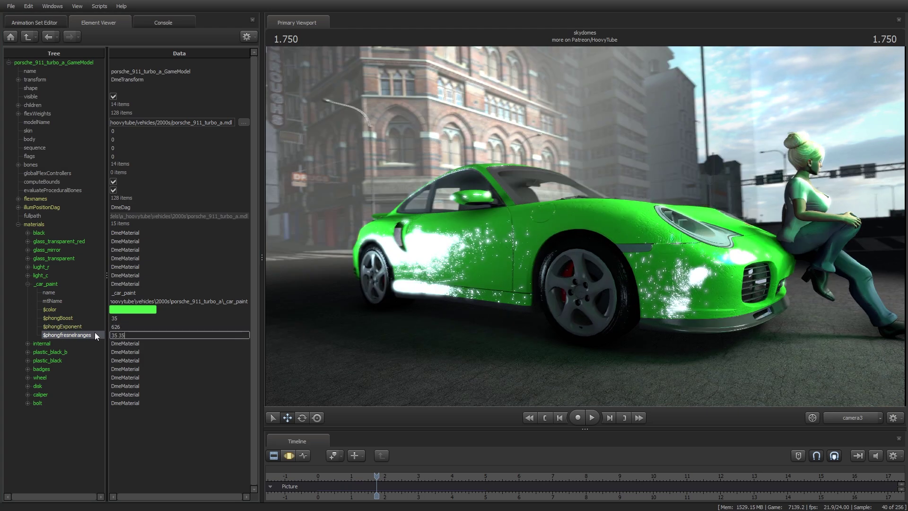
pyautogui.write(' 35')
pyautogui.press('Return')
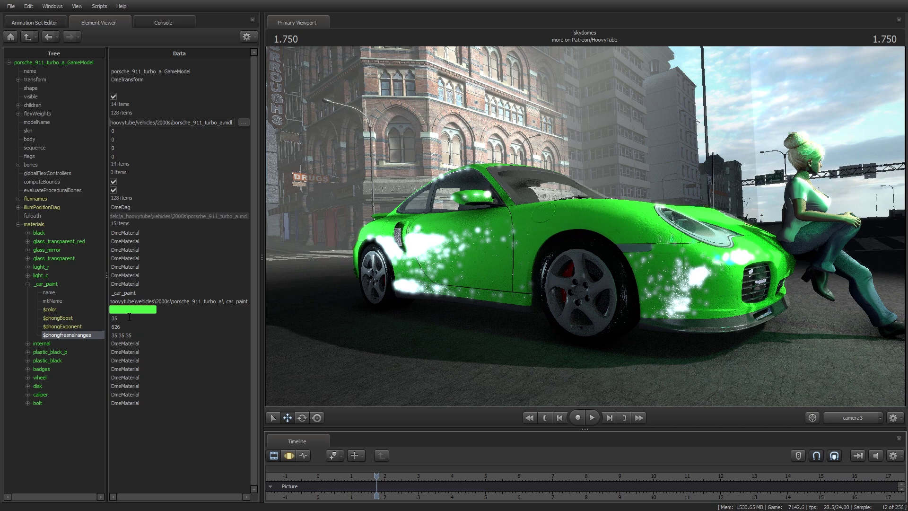
pyautogui.click(104, 318)
pyautogui.write('1')
pyautogui.press('Return')
pyautogui.moveTo(354, 472)
pyautogui.mouseDown()
pyautogui.moveTo(397, 472)
pyautogui.moveTo(337, 472)
pyautogui.mouseUp()
pyautogui.click(90, 439)
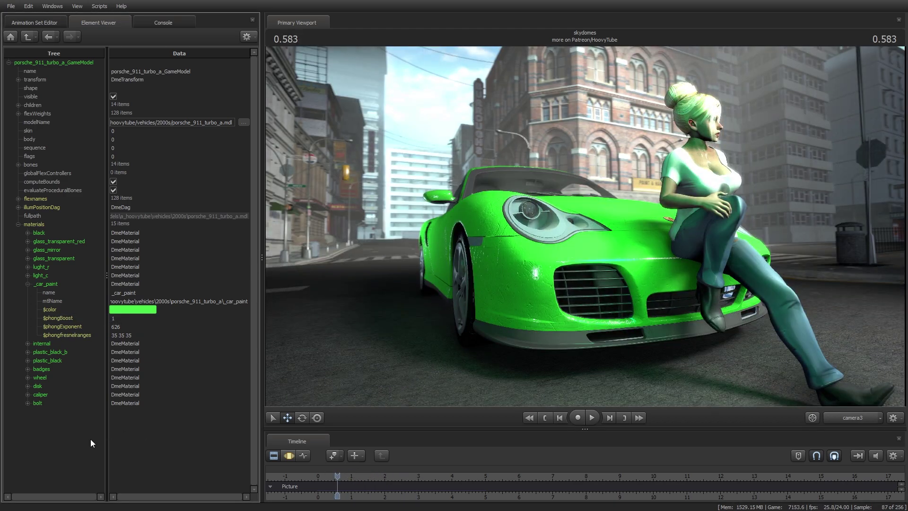
# Step: Add a vector3 attribute named $envmaptint to _car_paint
pyautogui.rightClick(46, 284)
pyautogui.moveTo(104, 351)
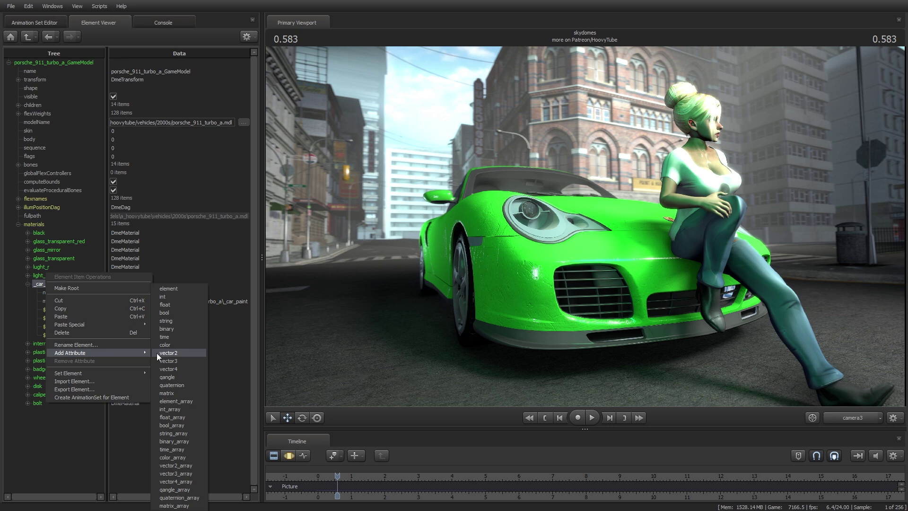
pyautogui.click(168, 359)
pyautogui.moveTo(75, 321); pyautogui.dragTo(58, 320)
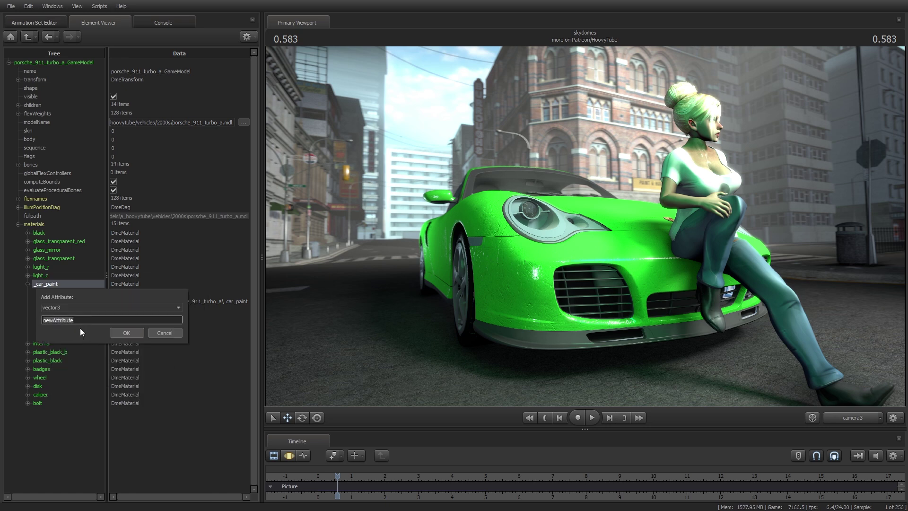
pyautogui.write('$envmaptint')
pyautogui.press('Return')
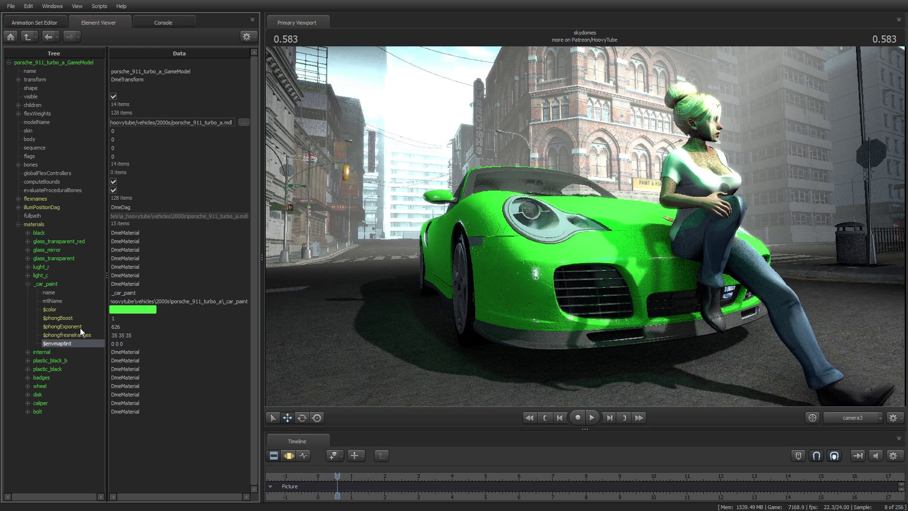
# Step: Try an $envmaptint of 2 2 2, then set it to 0.325 0.325 0.325
pyautogui.click(107, 341)
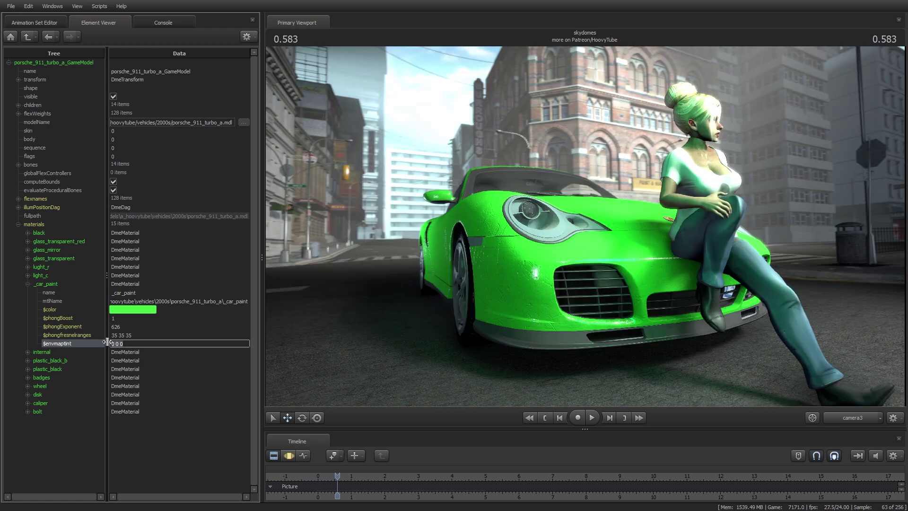
pyautogui.write('2 2 2')
pyautogui.press('Return')
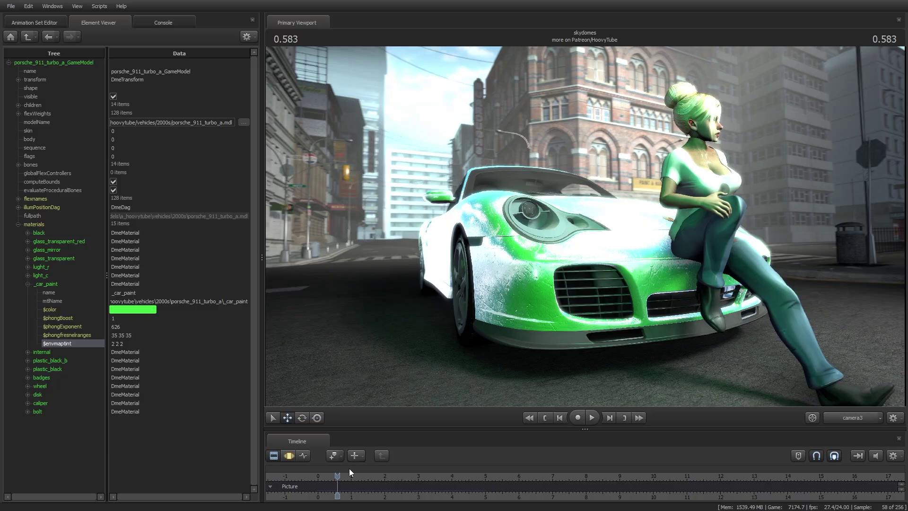
pyautogui.moveTo(350, 469); pyautogui.dragTo(324, 460)
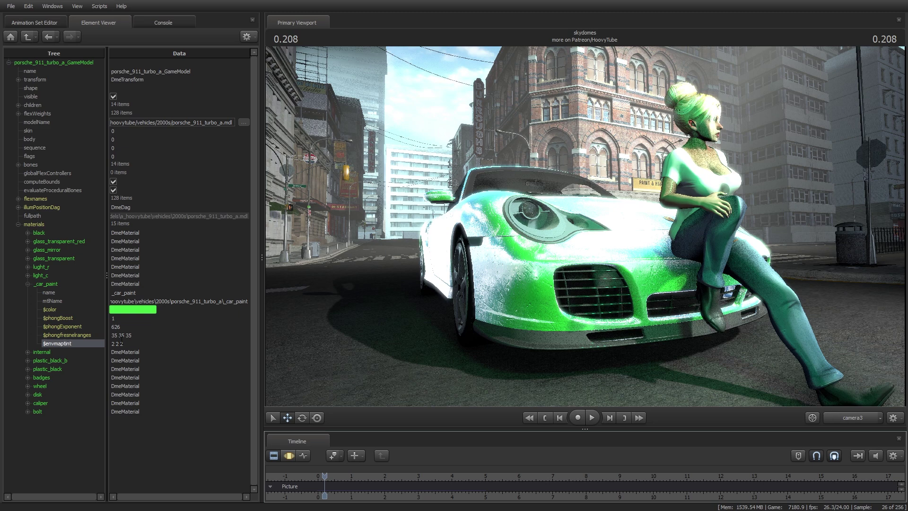
pyautogui.doubleClick(121, 343)
pyautogui.write('0.325 0.325 0.325')
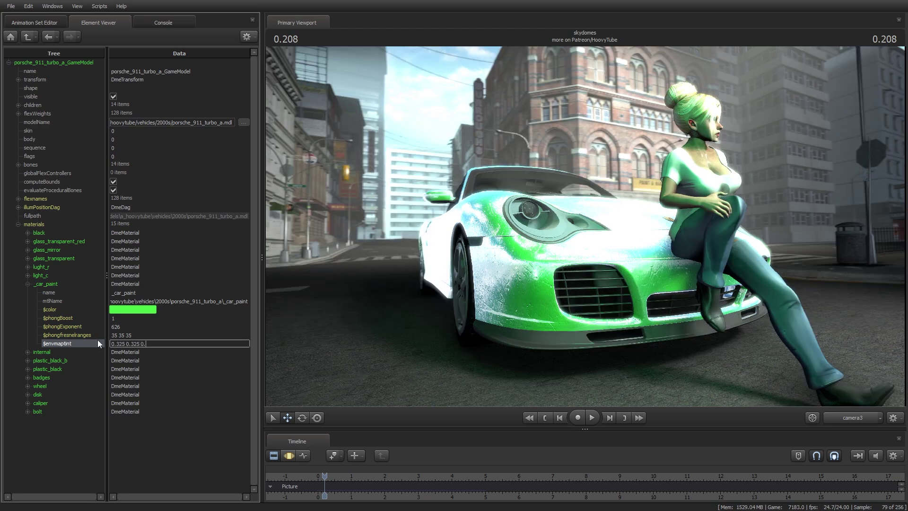
pyautogui.press('Return')
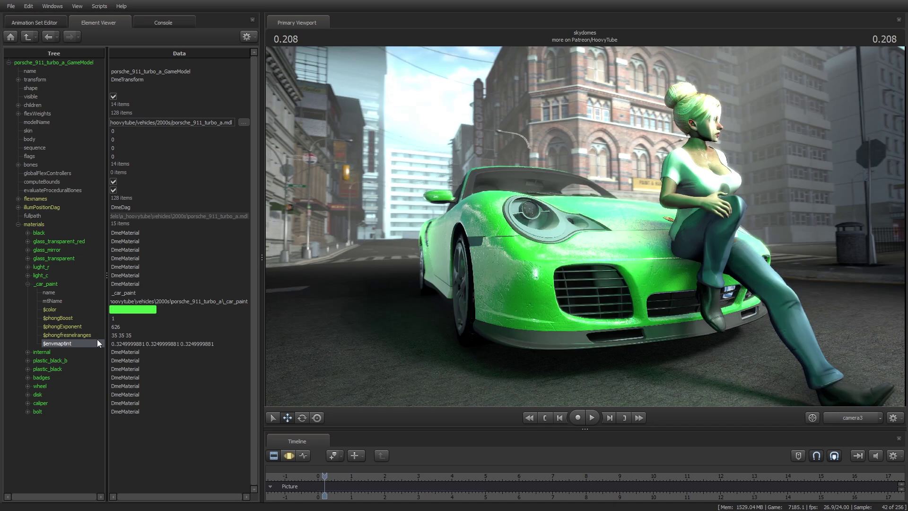
# Step: Add a vector3 attribute named $selfillumfresnelminmaxexp to _car_paint
pyautogui.rightClick(55, 283)
pyautogui.moveTo(104, 353)
pyautogui.click(176, 361)
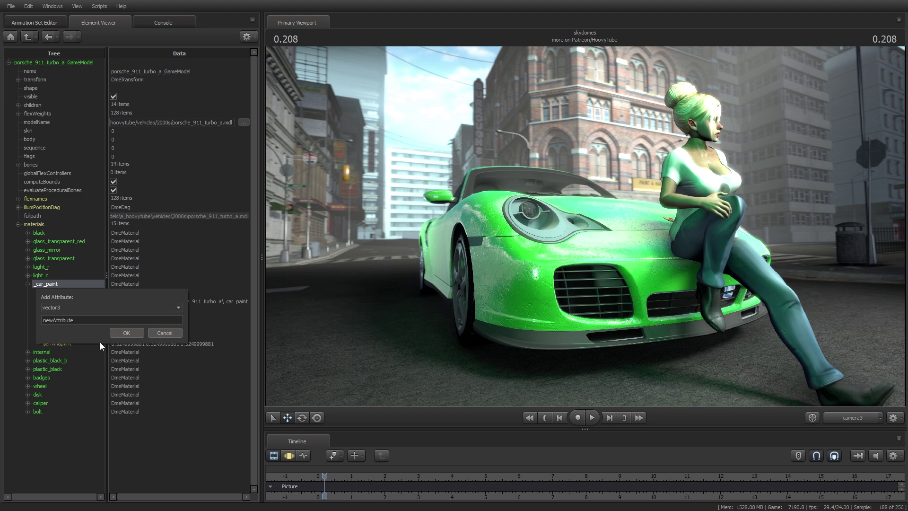
pyautogui.click(81, 321)
pyautogui.write('$selfillumfresnelminmaxexp')
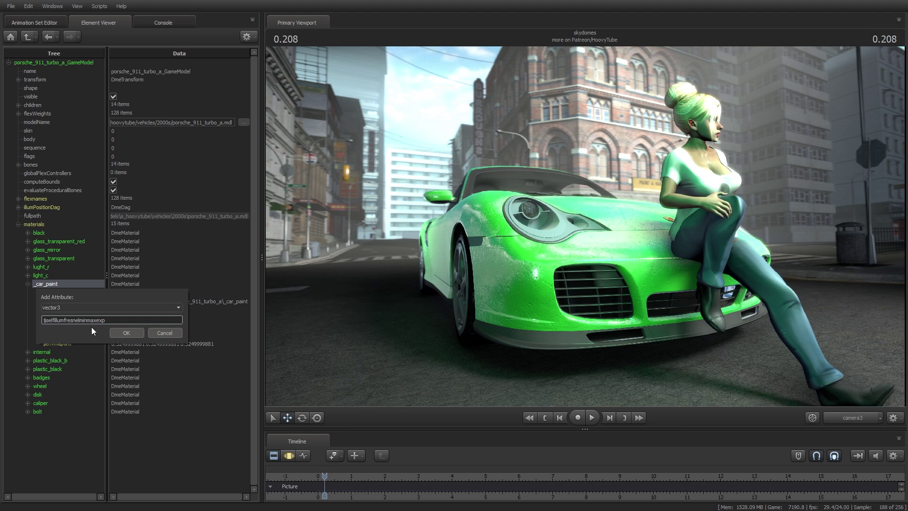
pyautogui.press('Return')
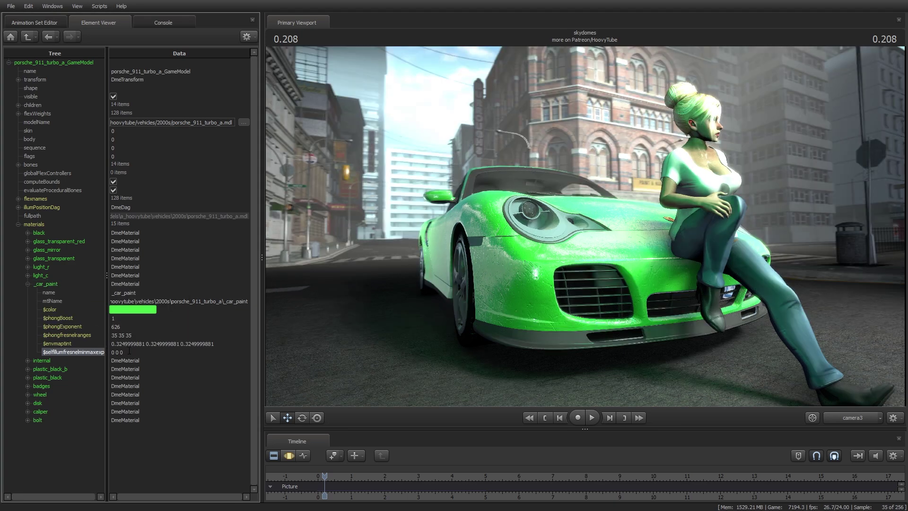
# Step: Set $selfillumfresnelminmaxexp to 25 25 25 and hide the scene lights
pyautogui.click(129, 352)
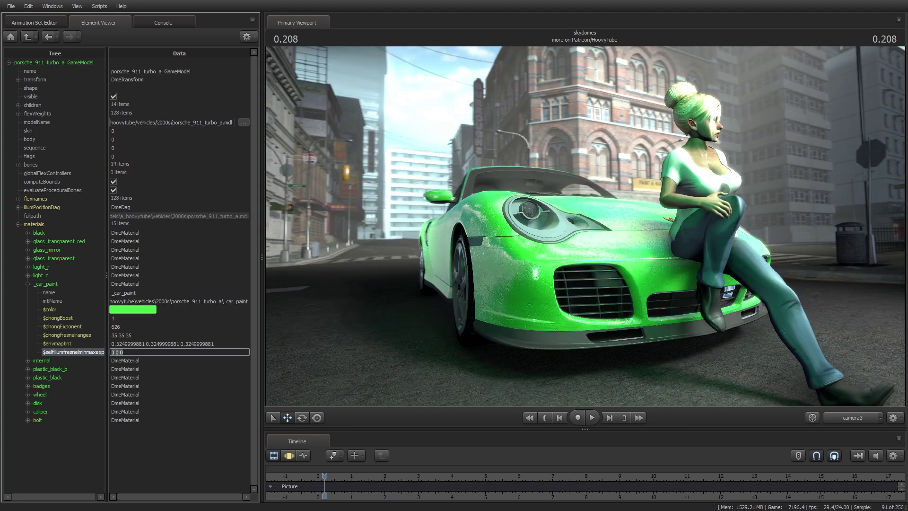
pyautogui.write('25 25 25')
pyautogui.press('Return')
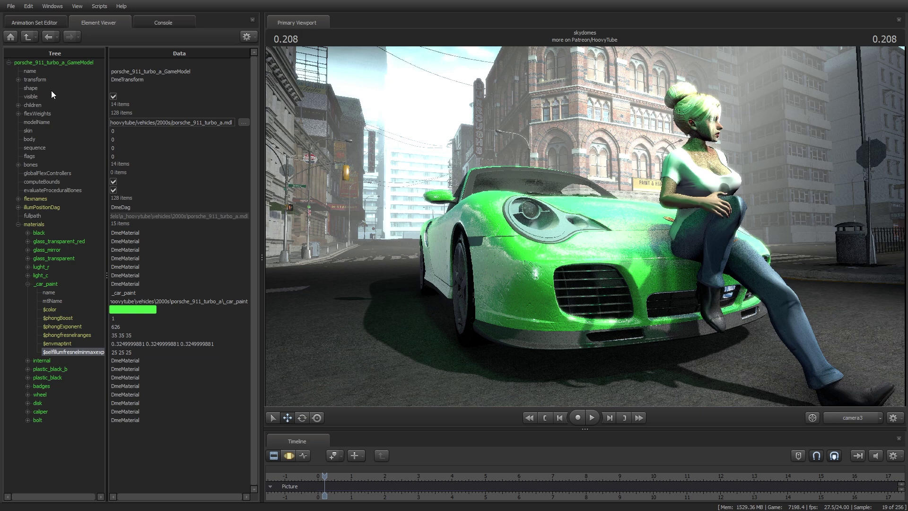
pyautogui.click(45, 22)
pyautogui.click(18, 63)
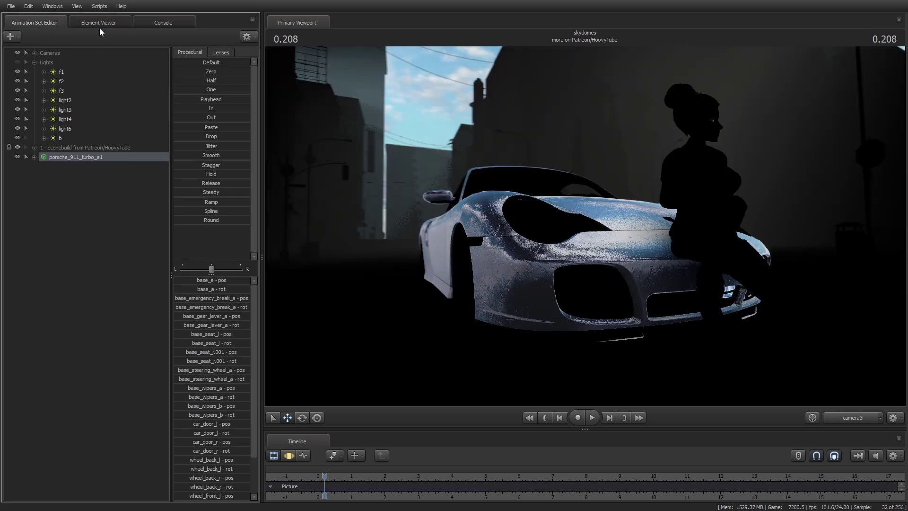
pyautogui.click(99, 24)
pyautogui.write('55 55 55')
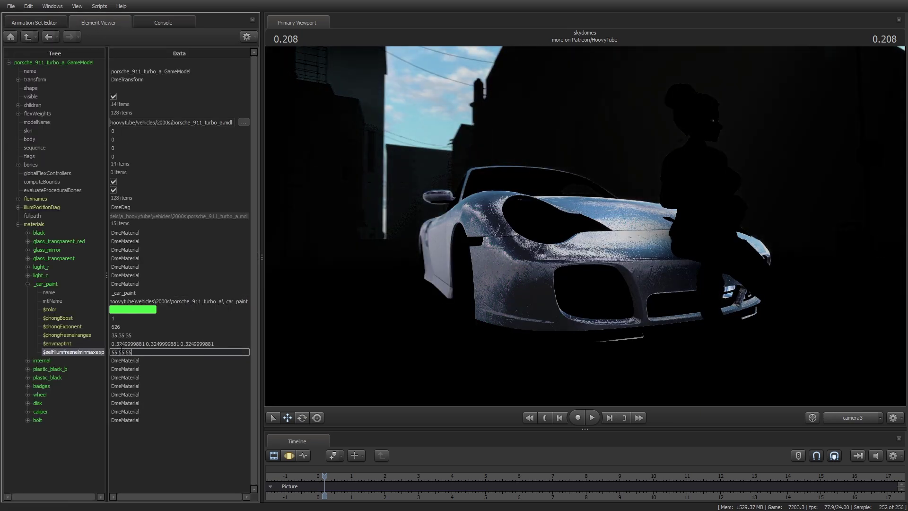
pyautogui.press('Return')
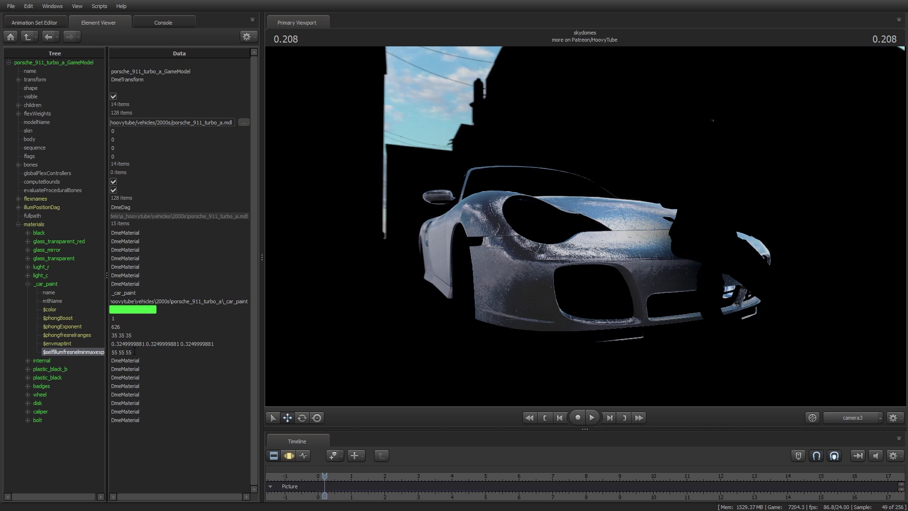
pyautogui.doubleClick(86, 346)
pyautogui.write('3255 3255 3255')
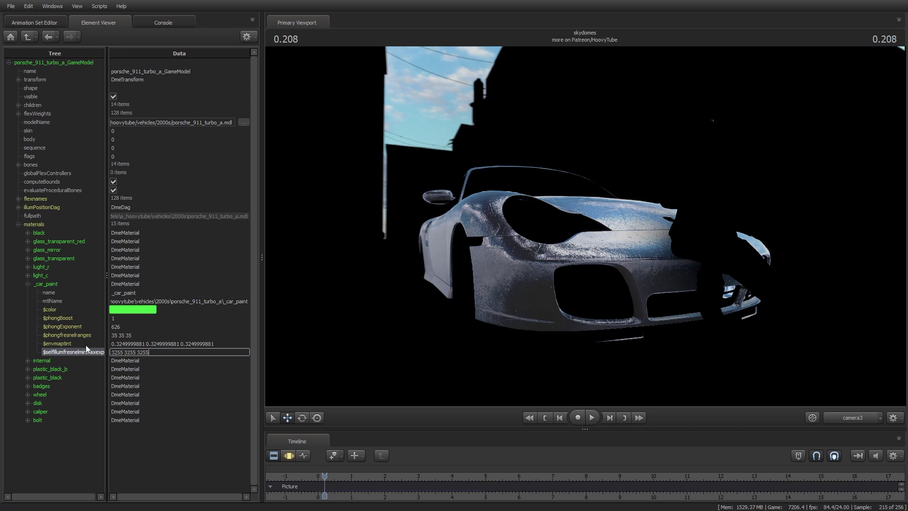
pyautogui.press('Return')
pyautogui.doubleClick(78, 345)
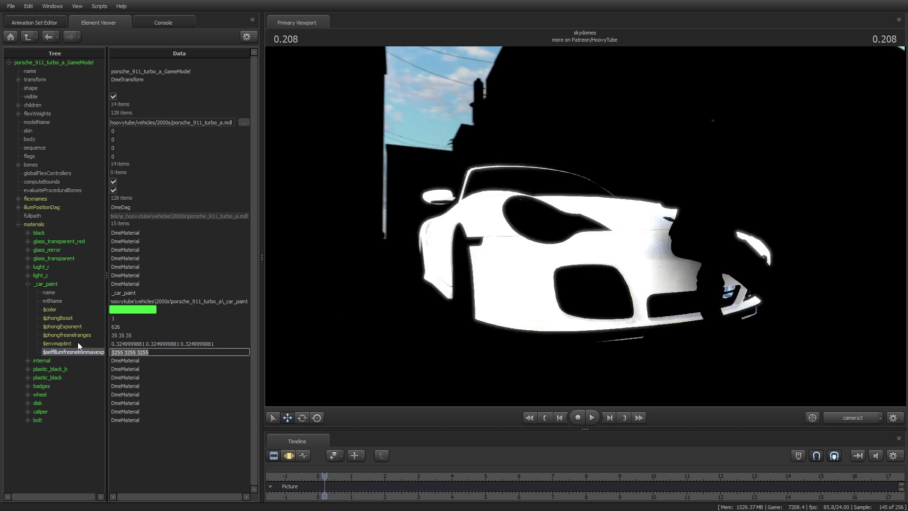
pyautogui.write('0.2 0.2 0.2')
pyautogui.press('Return')
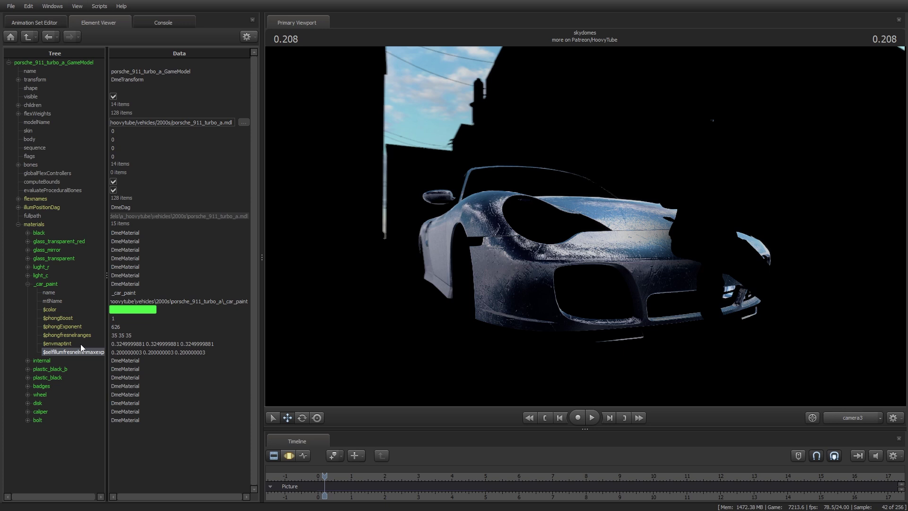
# Step: Add a vector3 attribute named $selfillumtint to _car_paint
pyautogui.rightClick(53, 283)
pyautogui.moveTo(99, 351)
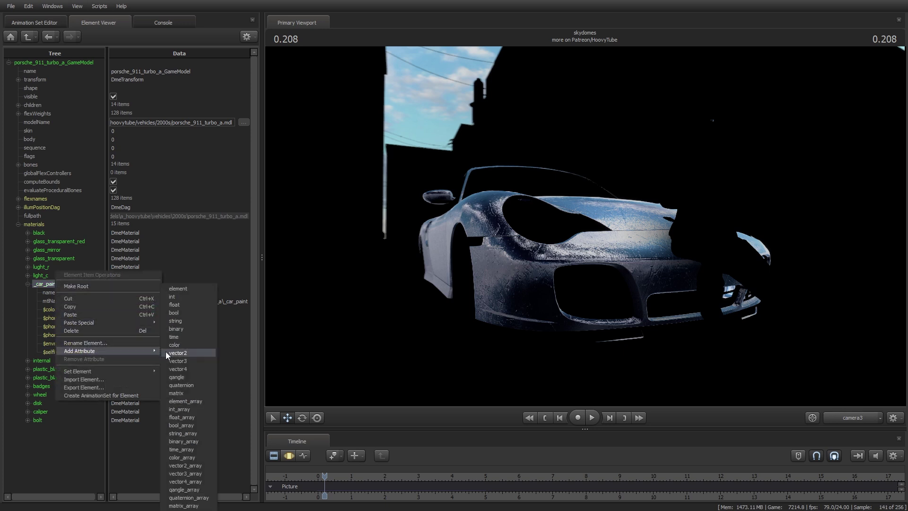
pyautogui.click(189, 360)
pyautogui.click(99, 320)
pyautogui.write('$')
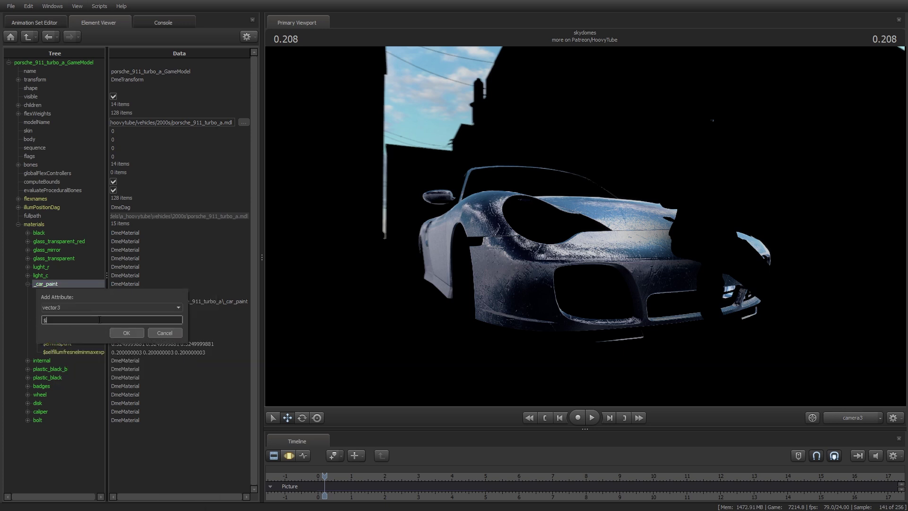
pyautogui.write('selfillumtint')
pyautogui.press('Return')
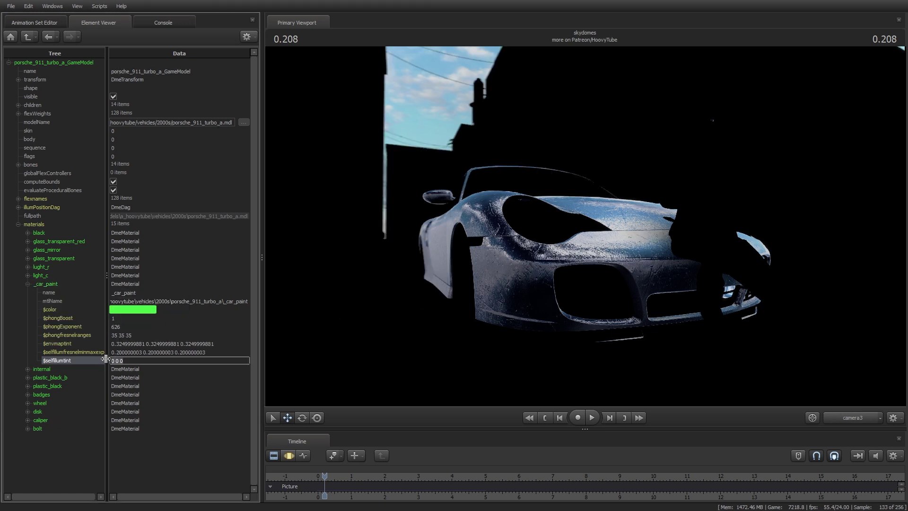
# Step: Test $selfillumtint colours, first white 1 1 1, then blue 0 0 5
pyautogui.write('1 1 1')
pyautogui.press('Return')
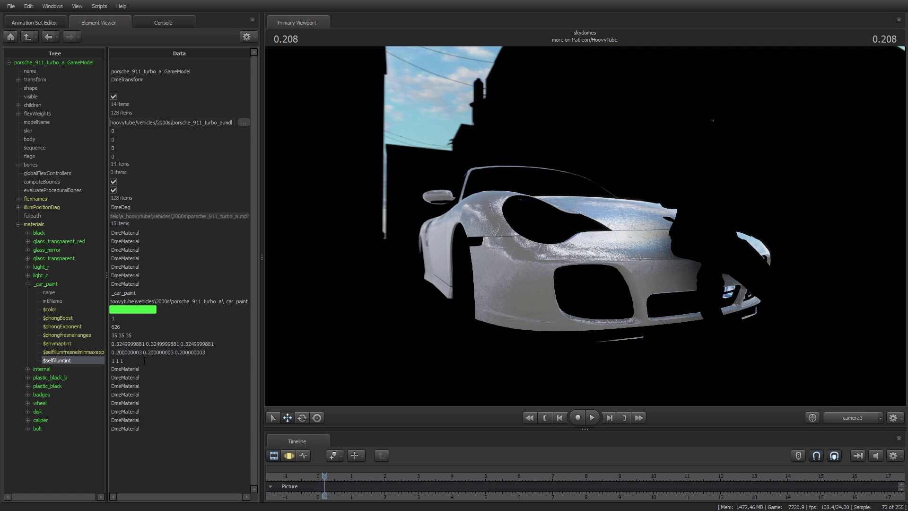
pyautogui.press('Return')
pyautogui.write('5')
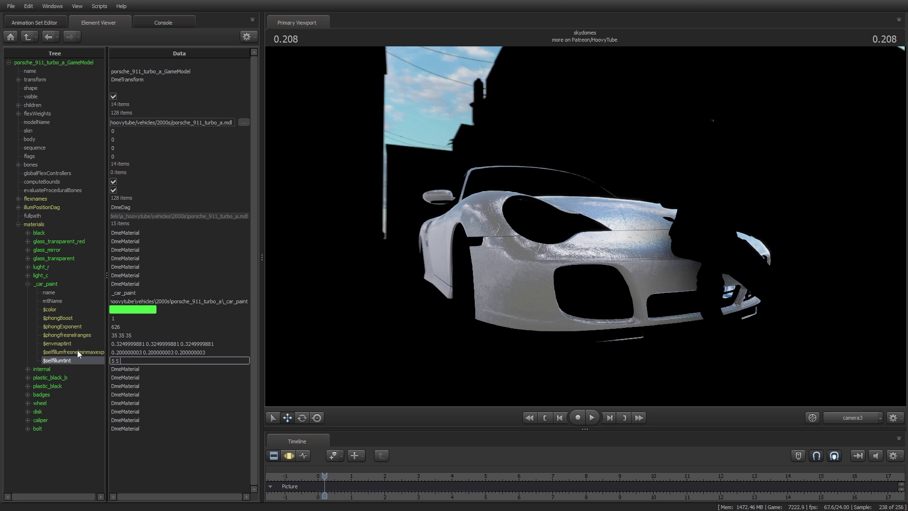
pyautogui.write('0 0')
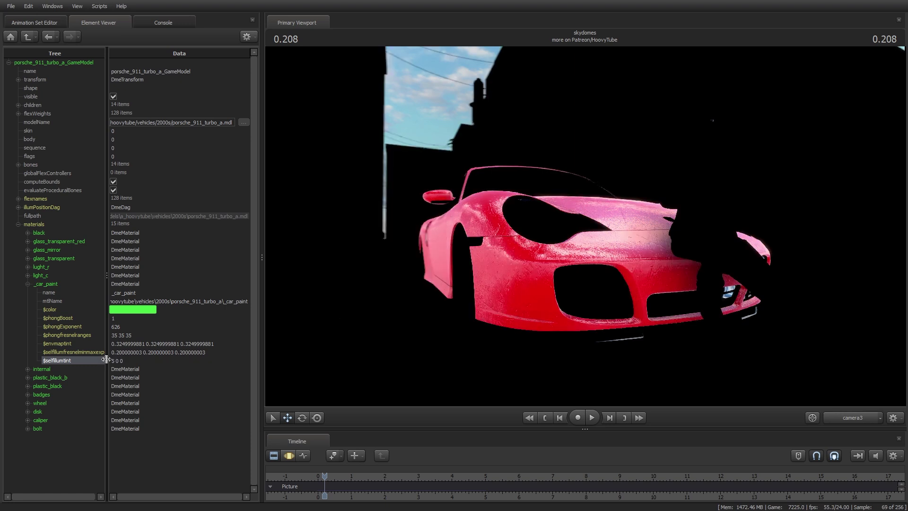
pyautogui.press('Delete')
pyautogui.press('Delete')
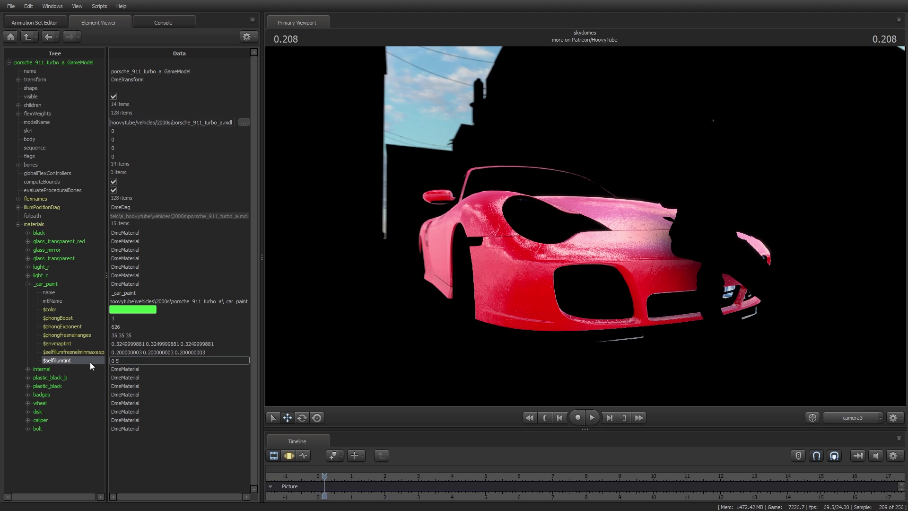
pyautogui.write('0')
pyautogui.press('Return')
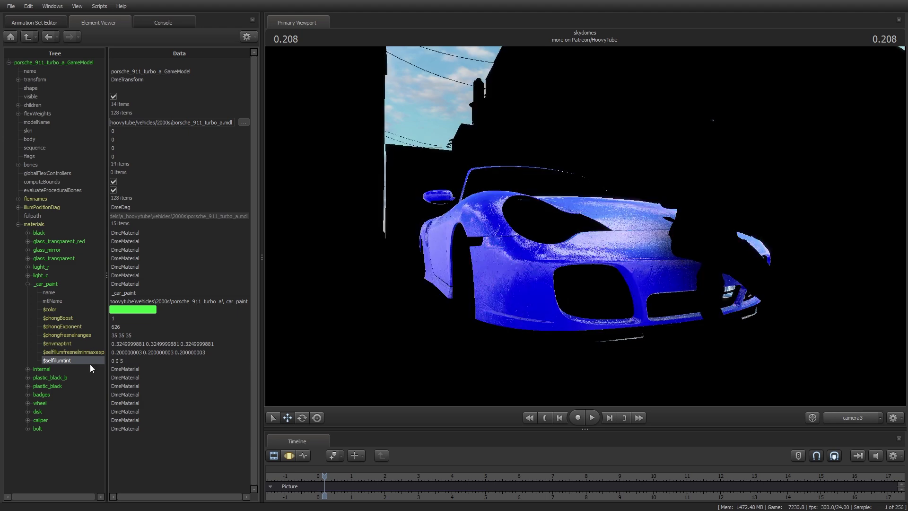
# Step: Raise $selfillumfresnelminmaxexp to 2 2 2 and enter 1 2 5 into $selfillumtint
pyautogui.doubleClick(126, 353)
pyautogui.write('2 2 2')
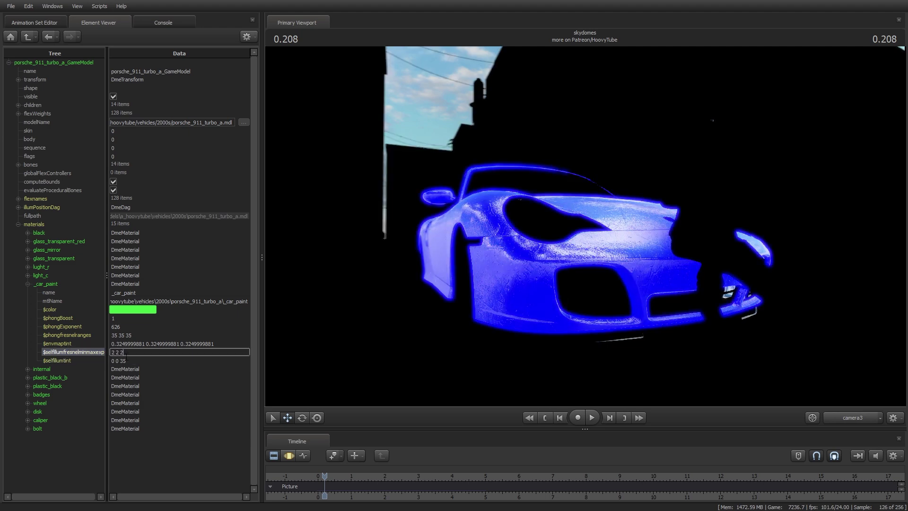
pyautogui.doubleClick(126, 361)
pyautogui.write('1 2 5')
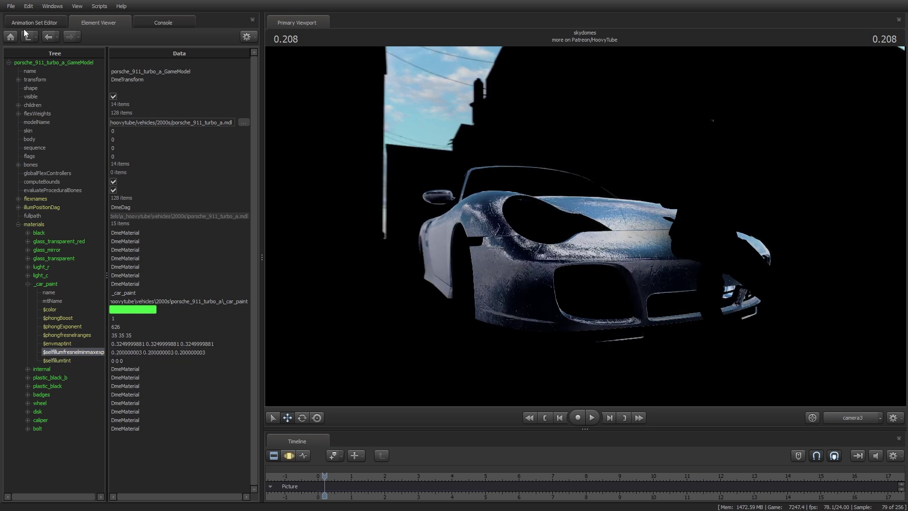
# Step: Turn the scene lights back on and add a $baseTexture string attribute to _car_paint
pyautogui.click(26, 22)
pyautogui.click(89, 18)
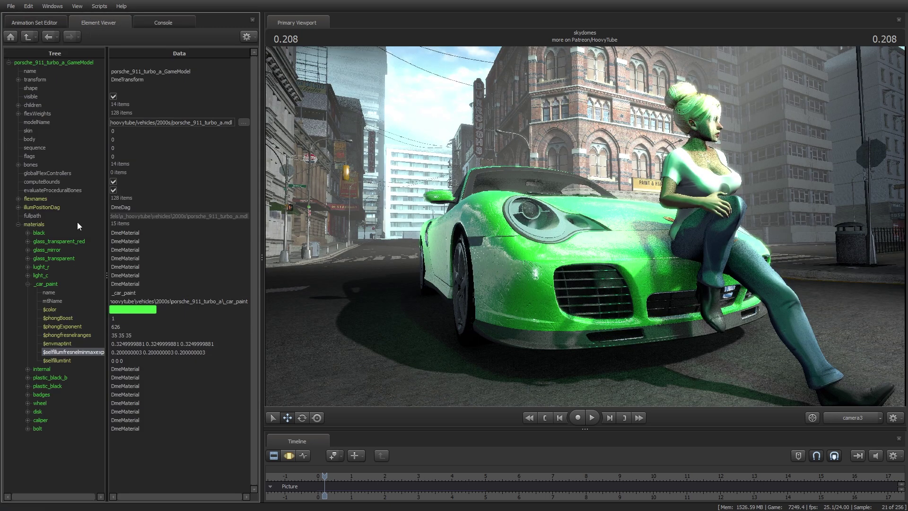
pyautogui.rightClick(55, 284)
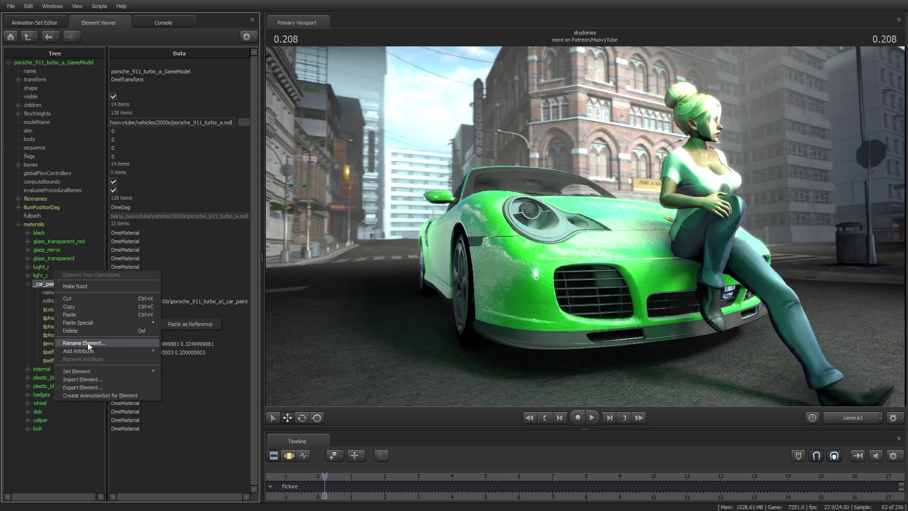
pyautogui.moveTo(134, 351)
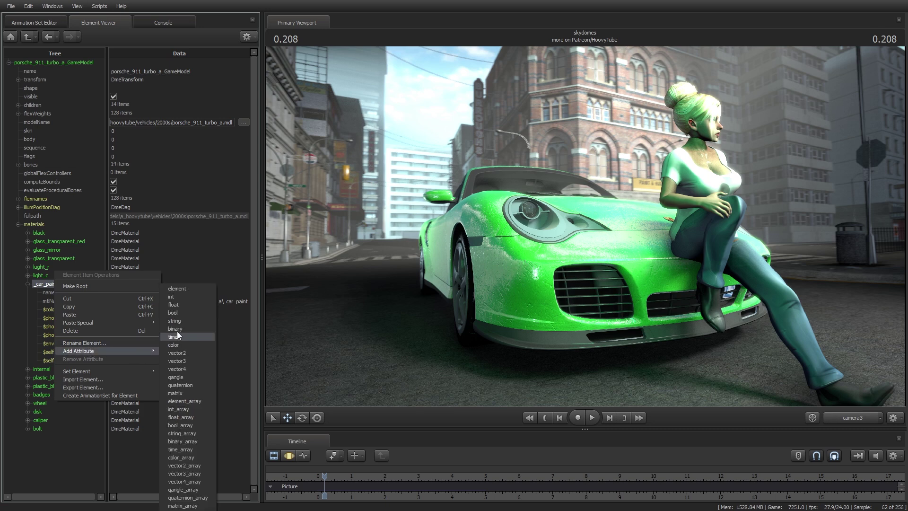
pyautogui.click(180, 321)
pyautogui.doubleClick(85, 320)
pyautogui.write('$baseTexture')
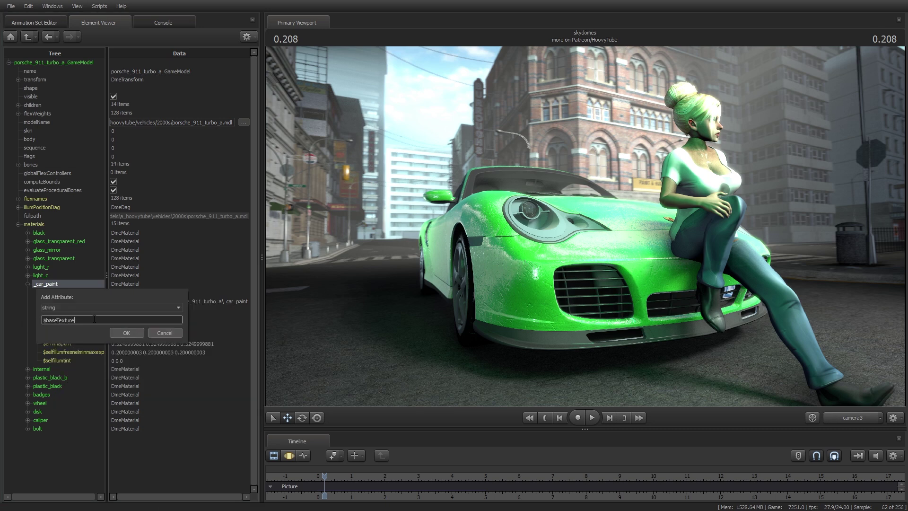
pyautogui.press('Return')
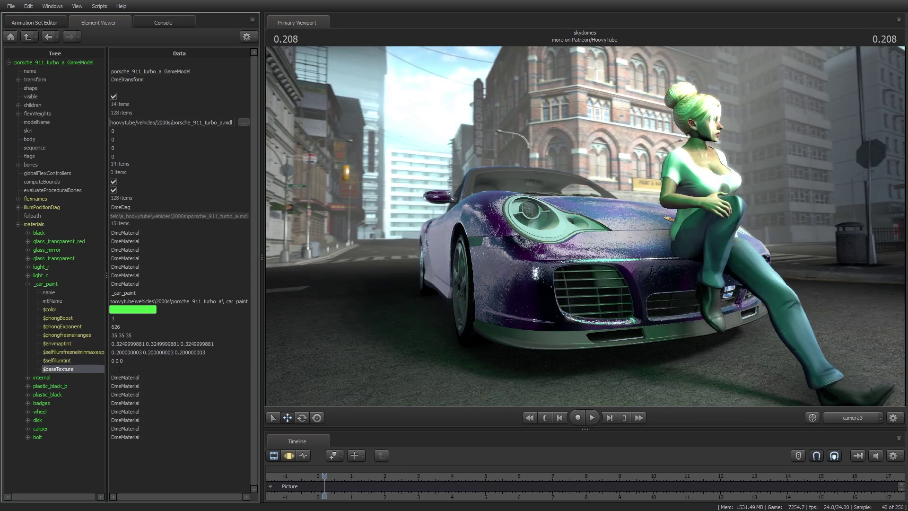
# Step: Set $envmaptint to 0 0 0 and paste the metal_gold_a path into $baseTexture
pyautogui.click(124, 343)
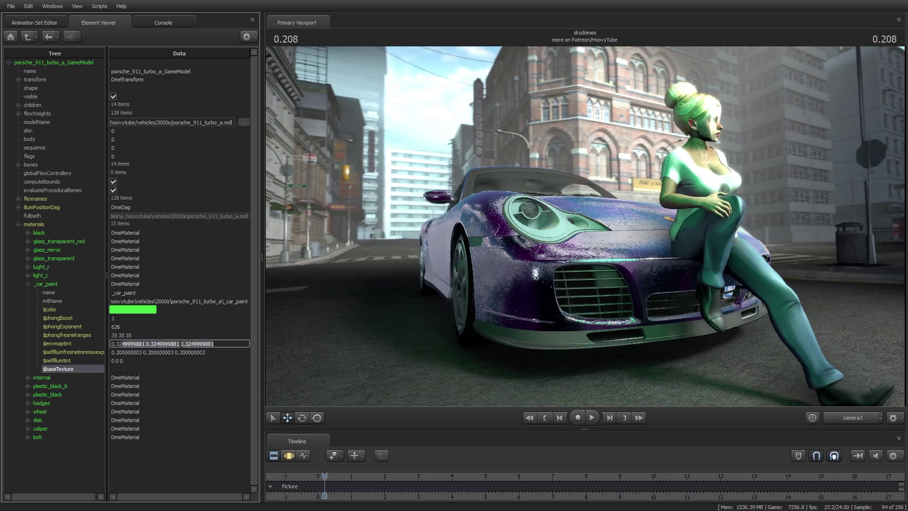
pyautogui.write('0 0 0')
pyautogui.press('Return')
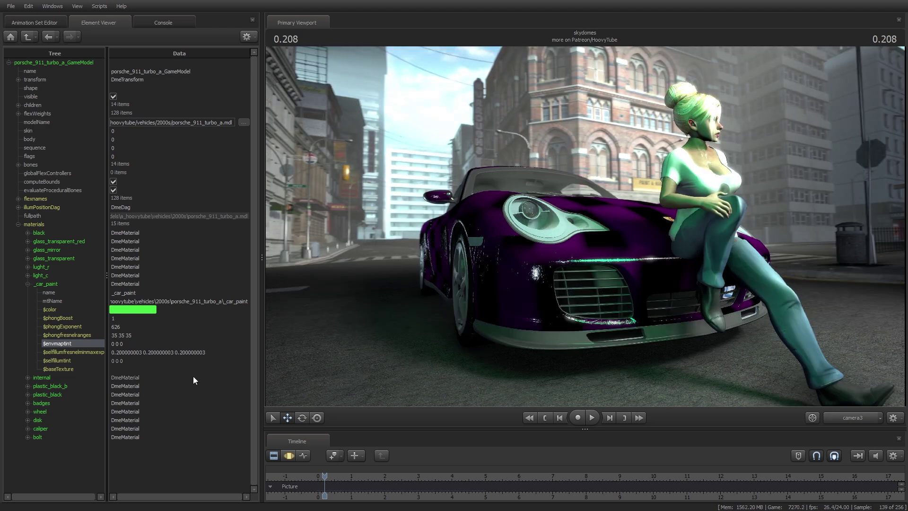
pyautogui.click(130, 369)
pyautogui.write('models/a_hoovytube/_generic/Metal/metal_gold_a')
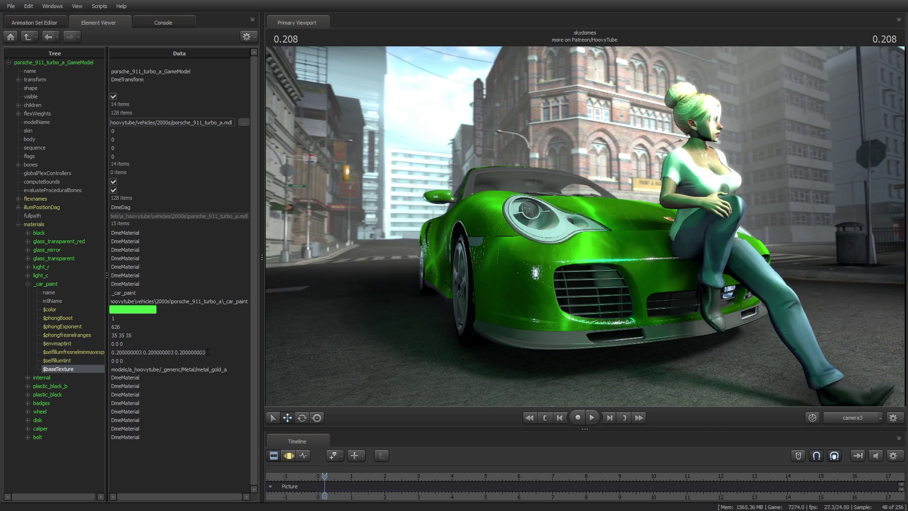
# Step: Set the car paint $color to white in the colour picker
pyautogui.click(142, 310)
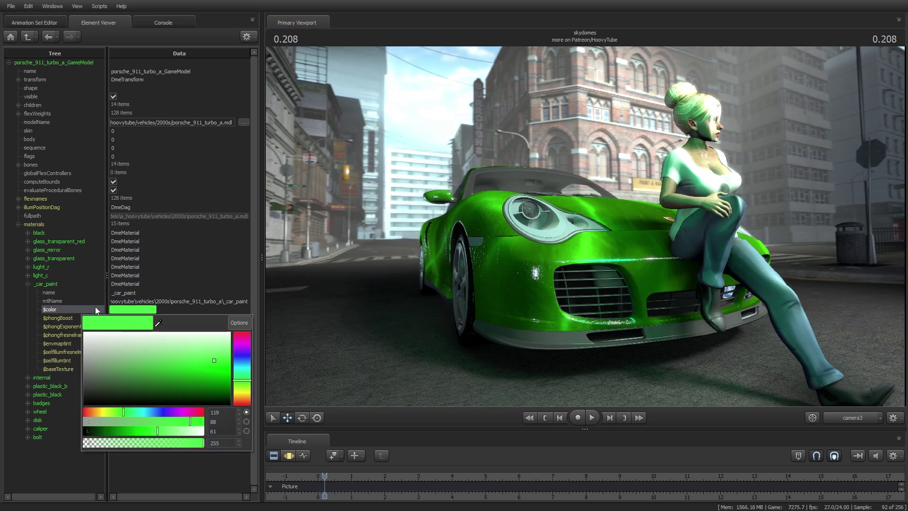
pyautogui.click(86, 336)
pyautogui.click(56, 432)
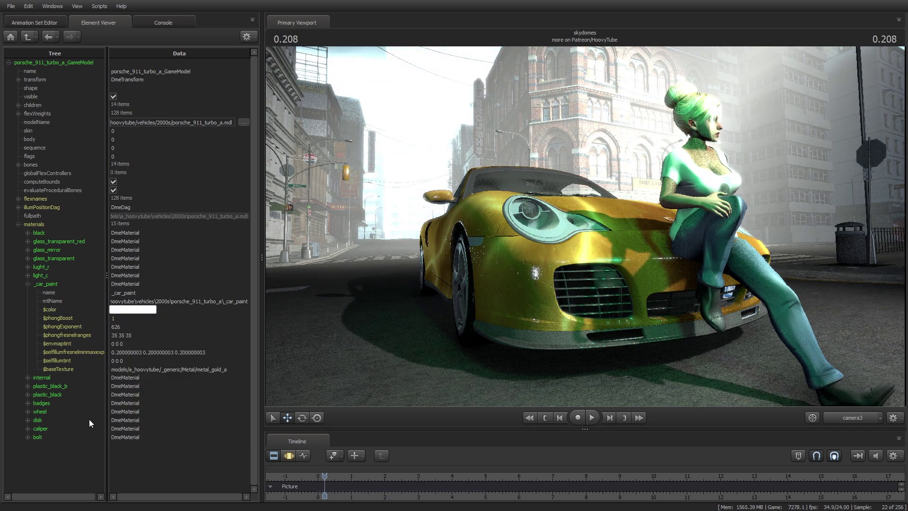
pyautogui.click(156, 369)
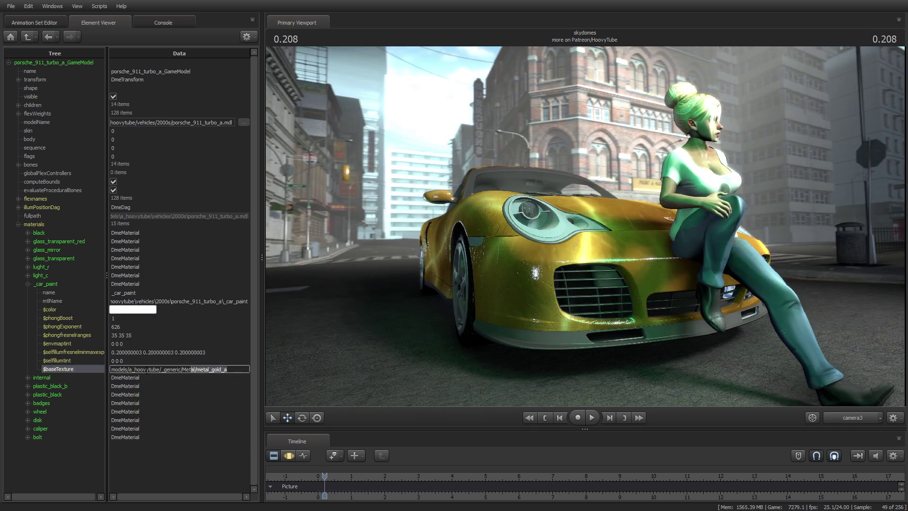
# Step: Add a $bumpmap string attribute to _car_paint, first set to the metal_gold_ab path
pyautogui.rightClick(64, 283)
pyautogui.moveTo(133, 351)
pyautogui.click(185, 323)
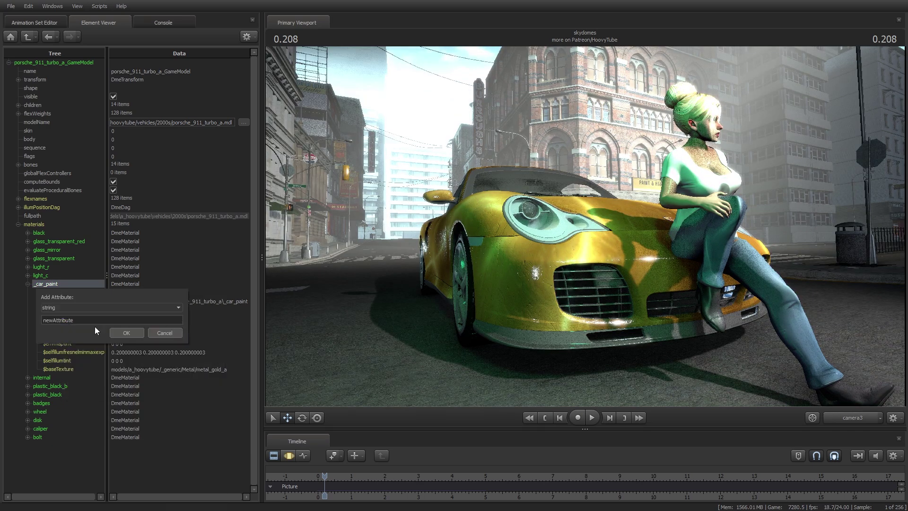
pyautogui.doubleClick(95, 321)
pyautogui.write('$bumpmap')
pyautogui.press('Return')
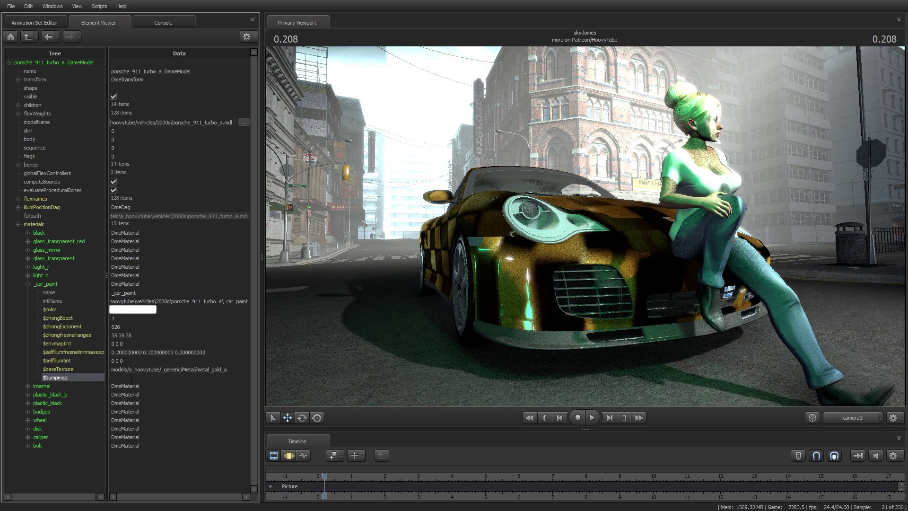
pyautogui.click(131, 378)
pyautogui.write('models/a_hoovytube/_generic/Metal/metal_gold_a')
pyautogui.write('b')
pyautogui.press('Return')
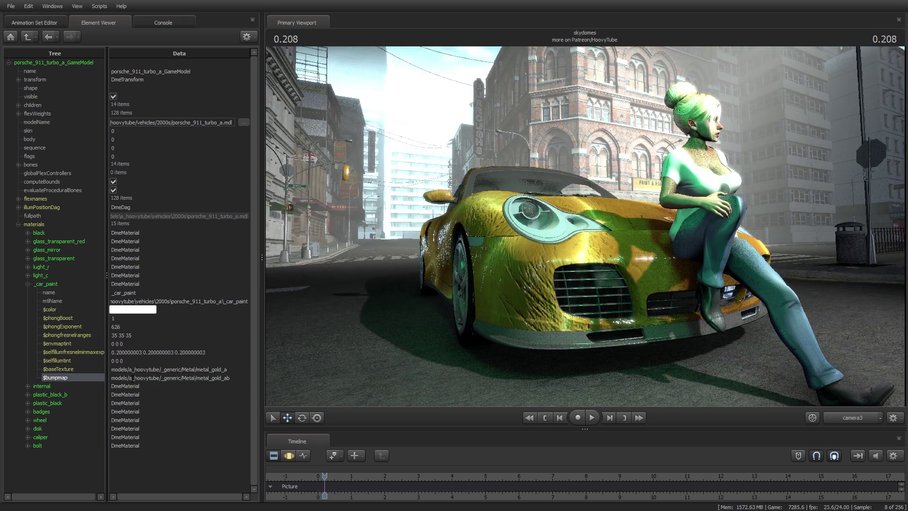
pyautogui.click(243, 378)
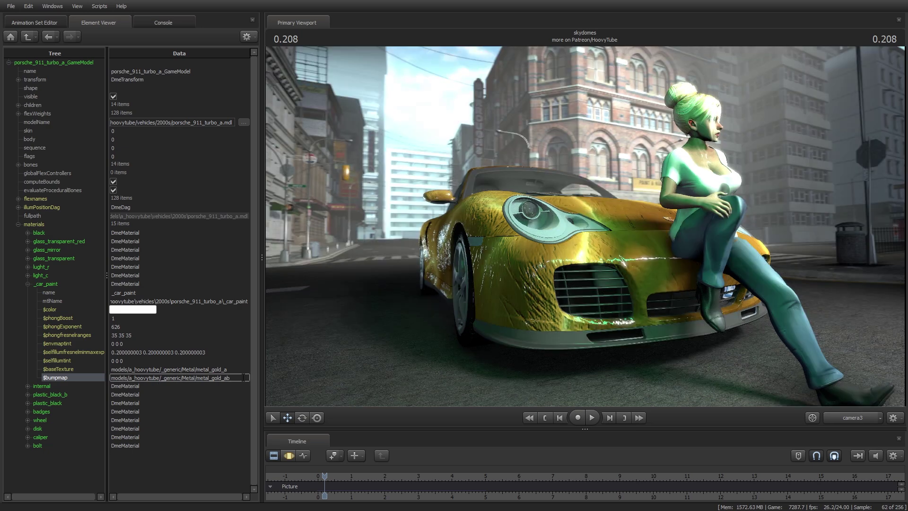
pyautogui.press('Return')
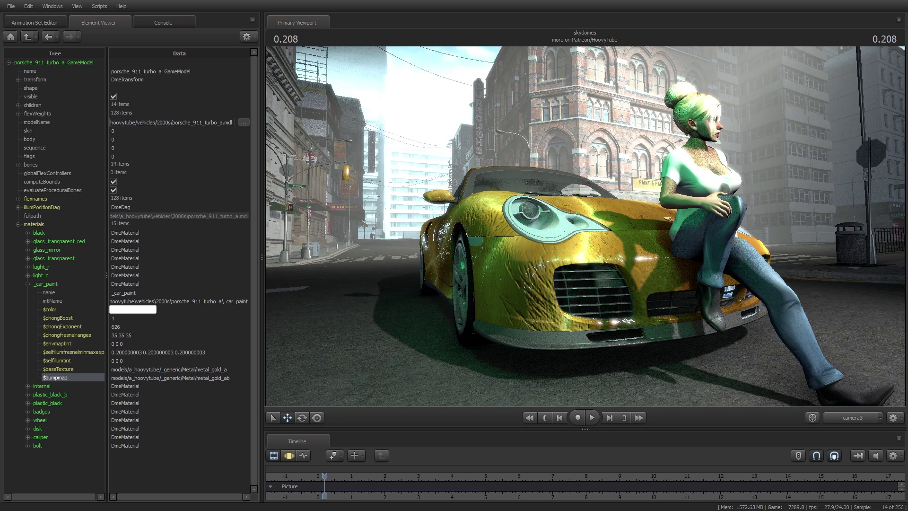
# Step: Try droplets_a and folds_a bump maps, then settle on _bumpmaps/clothWrinkles_a.vtf
pyautogui.click(213, 378)
pyautogui.write('_bumpmaps/droplets_a')
pyautogui.press('Return')
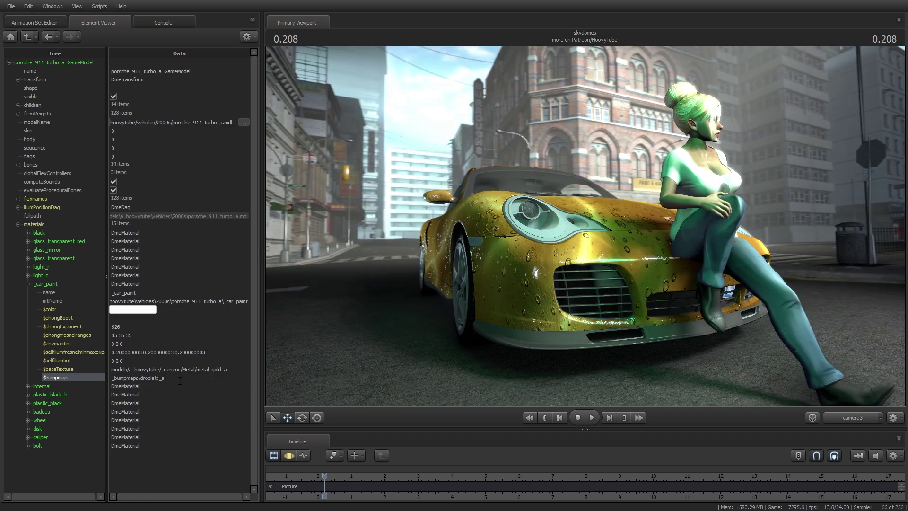
pyautogui.click(180, 379)
pyautogui.write('_bumpmaps/folds_a')
pyautogui.press('Return')
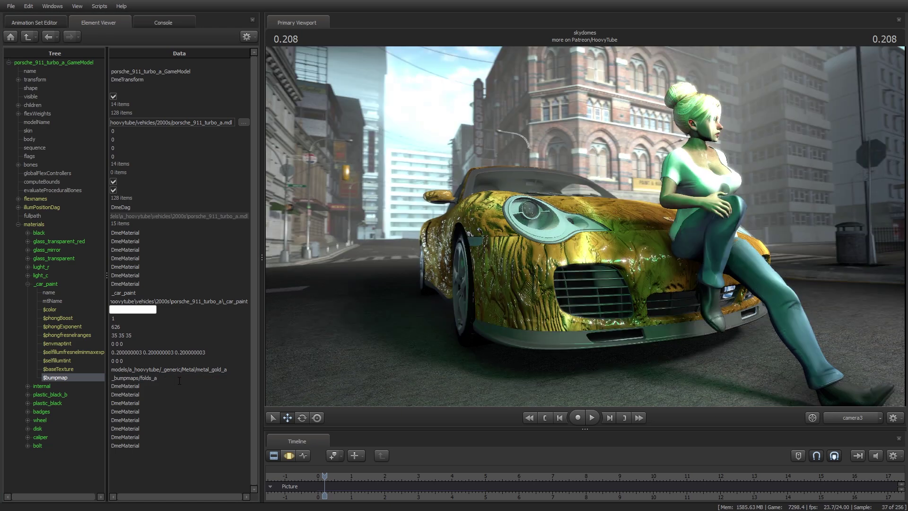
pyautogui.click(172, 379)
pyautogui.write('_bumpmaps/clothWrinkles_a.vtf')
pyautogui.press('Return')
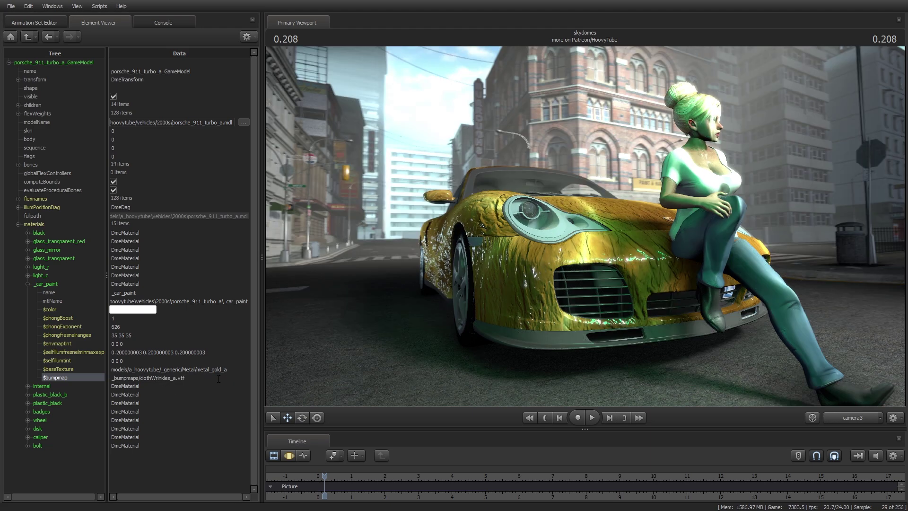
# Step: Set $phongBoost to 5, $selfillumfresnelminmaxexp to 1 1 1 and $selfillumtint to 3 3 0
pyautogui.doubleClick(117, 319)
pyautogui.write('5')
pyautogui.press('Return')
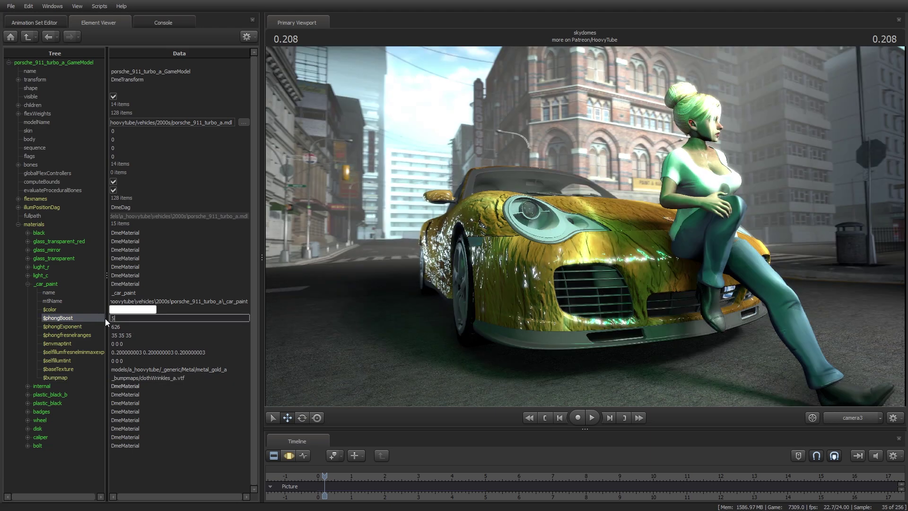
pyautogui.doubleClick(161, 353)
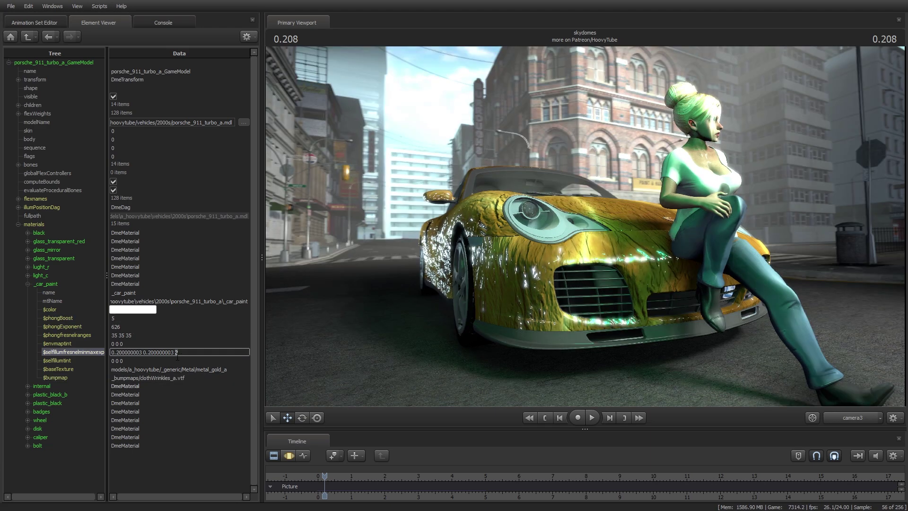
pyautogui.write('1 1 1')
pyautogui.press('Return')
pyautogui.doubleClick(127, 361)
pyautogui.write('3 3 0')
pyautogui.press('Return')
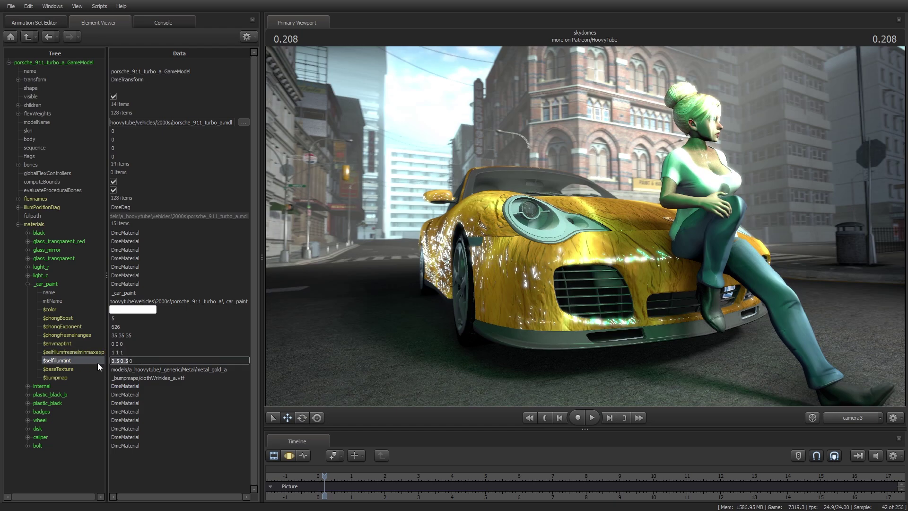
# Step: Change light b's colour from green to yellow-white
pyautogui.click(34, 22)
pyautogui.click(61, 138)
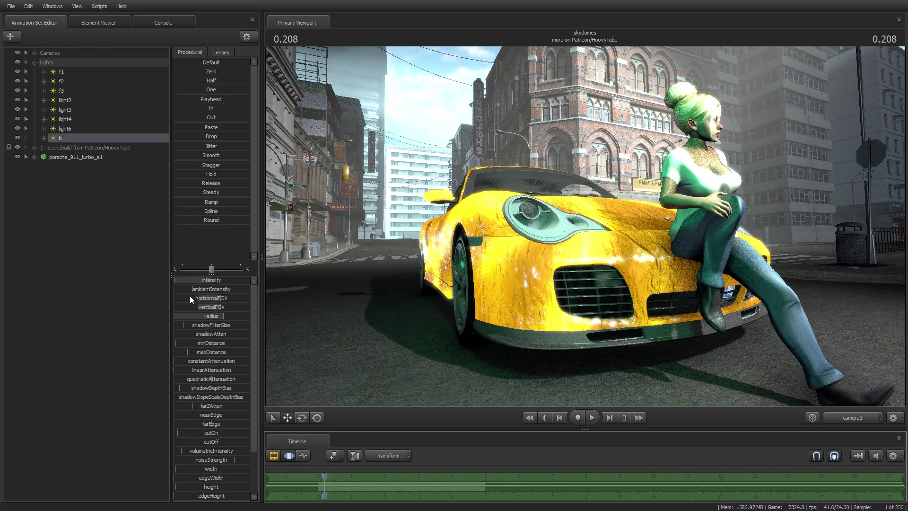
pyautogui.moveTo(228, 450); pyautogui.dragTo(179, 471)
pyautogui.rightClick(90, 137)
pyautogui.click(105, 239)
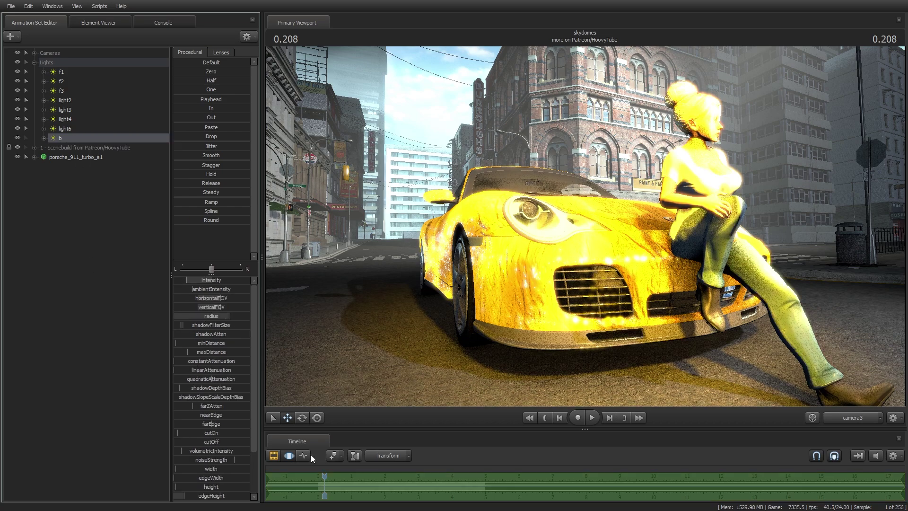
pyautogui.click(289, 455)
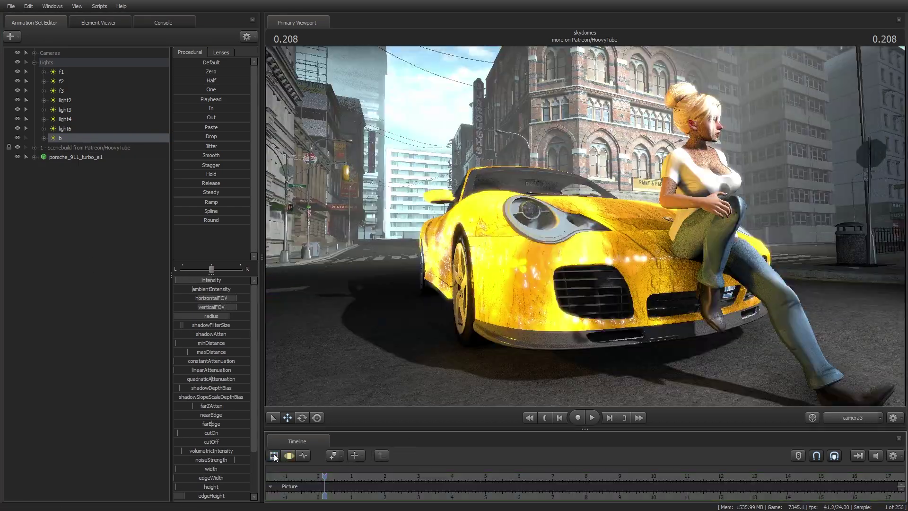
pyautogui.click(99, 348)
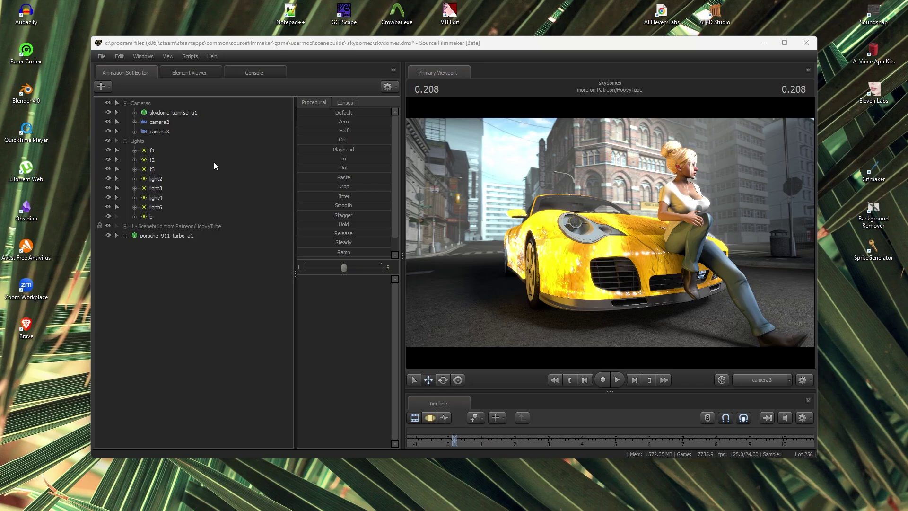
# Step: Copy the _car_paint mtlName material path from the Porsche's materials tree
pyautogui.click(191, 73)
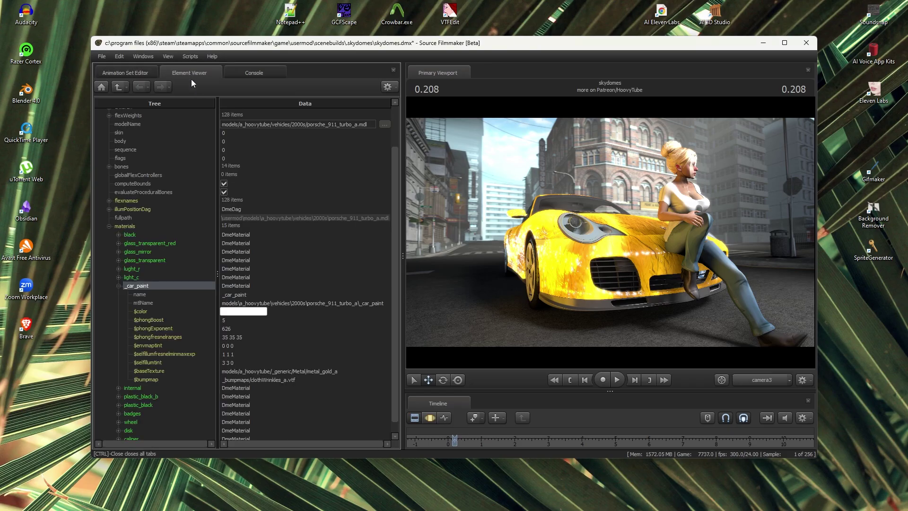
pyautogui.click(144, 303)
pyautogui.click(224, 303)
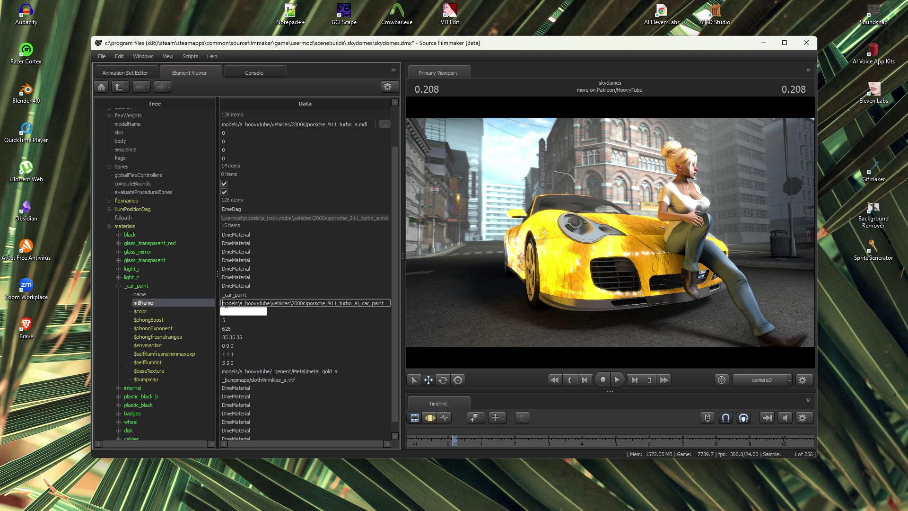
pyautogui.moveTo(224, 303); pyautogui.dragTo(384, 303)
pyautogui.hotkey('ctrl', 'c')
pyautogui.hotkey('alt', 'Tab')
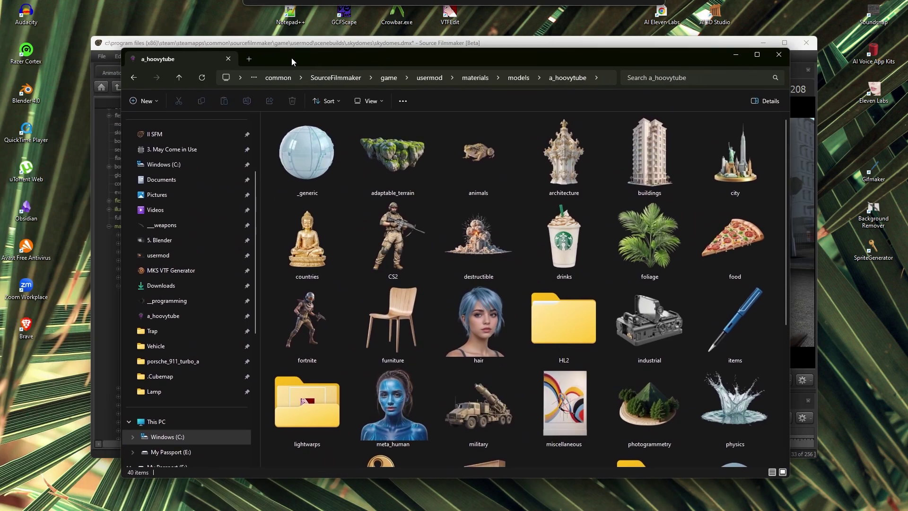
# Step: Go to usermod\materials\ plus the pasted car paint path, with the file name trimmed off
pyautogui.click(604, 80)
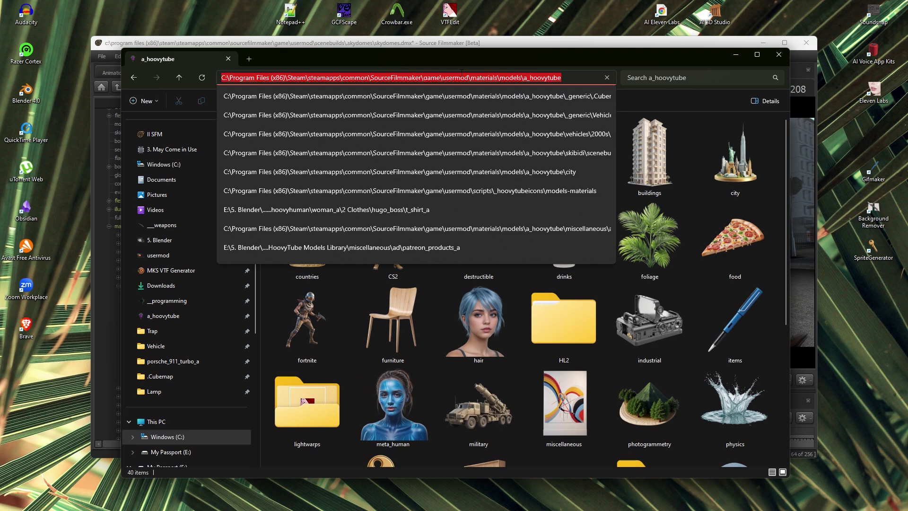
pyautogui.moveTo(474, 78); pyautogui.dragTo(599, 84)
pyautogui.press('BackSpace')
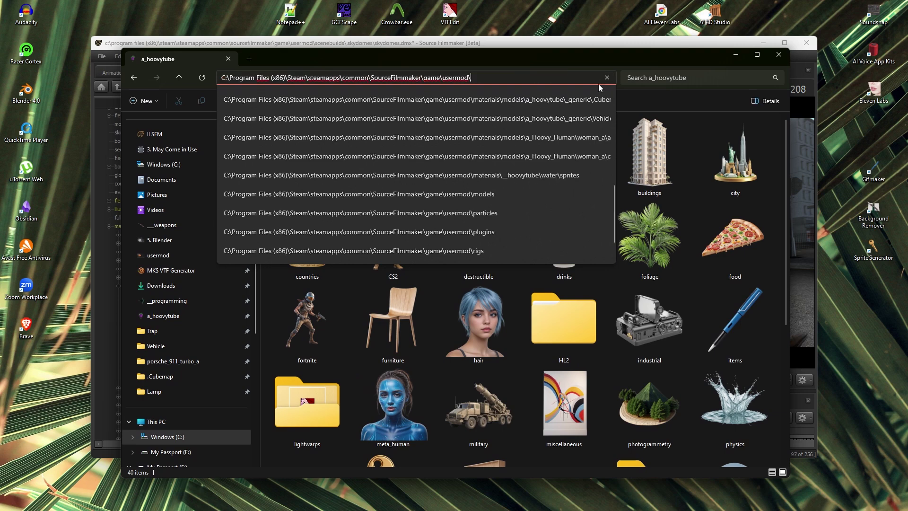
pyautogui.write('materials/')
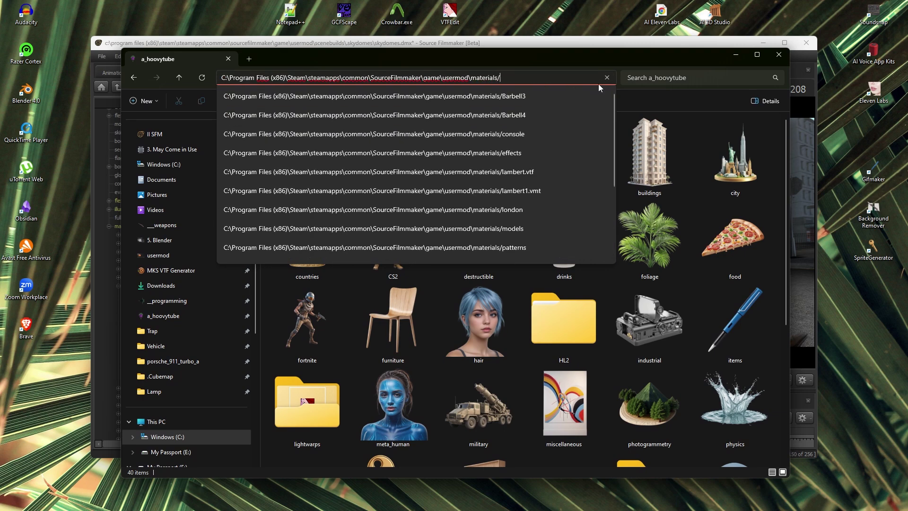
pyautogui.hotkey('ctrl', 'v')
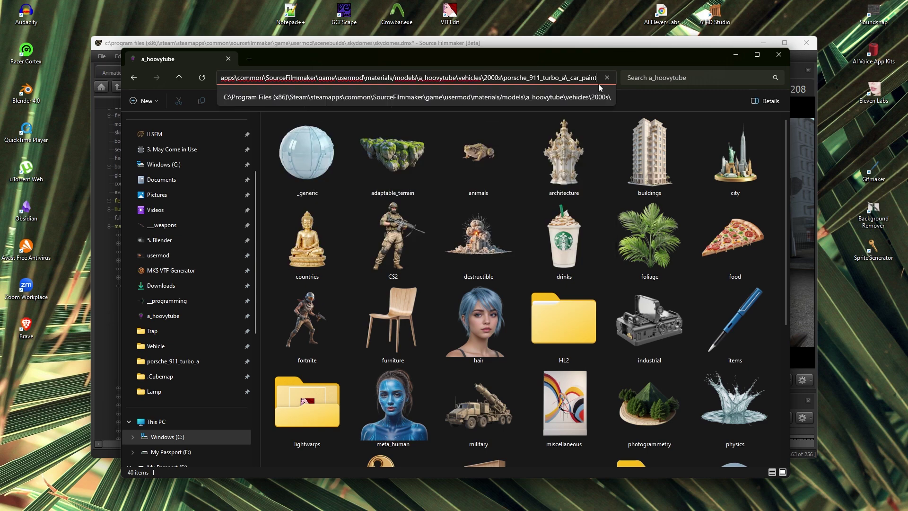
pyautogui.press('BackSpace')
pyautogui.press('BackSpace')
pyautogui.press('BackSpace')
pyautogui.press('BackSpace')
pyautogui.press('BackSpace')
pyautogui.press('BackSpace')
pyautogui.press('BackSpace')
pyautogui.press('BackSpace')
pyautogui.press('BackSpace')
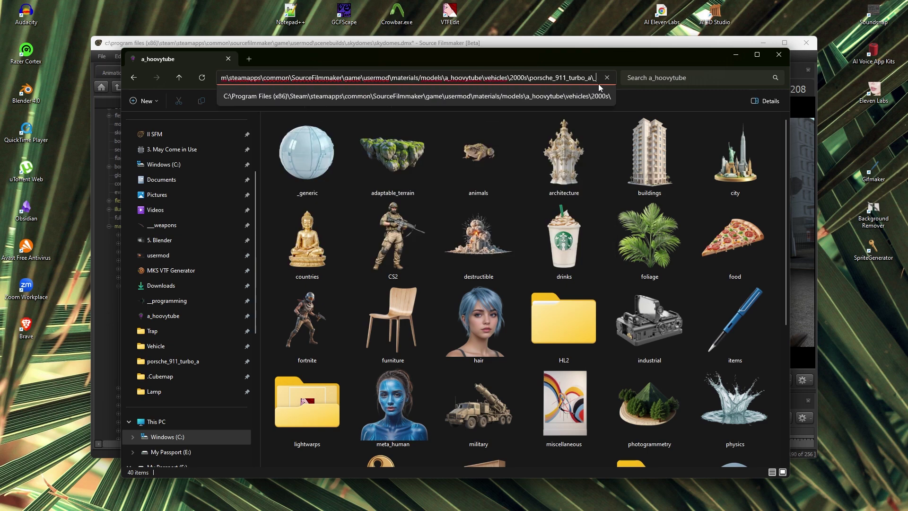
pyautogui.press('Return')
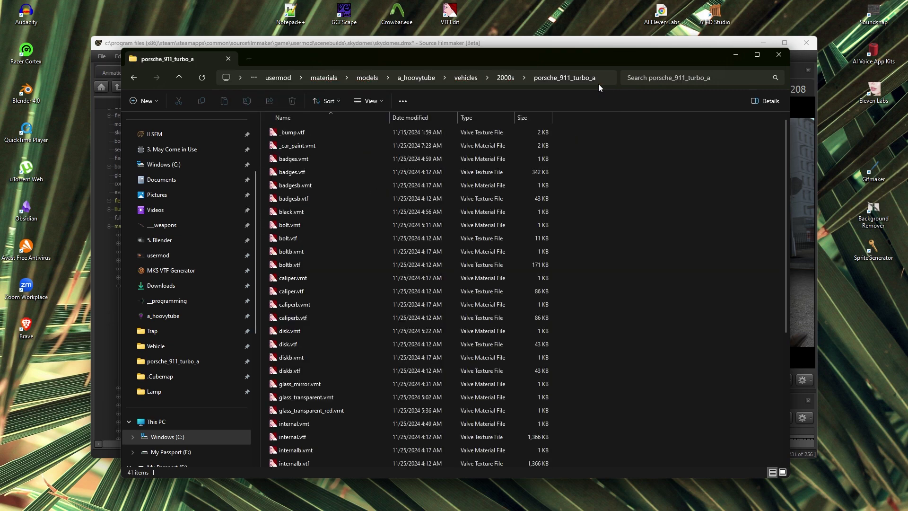
pyautogui.doubleClick(521, 146)
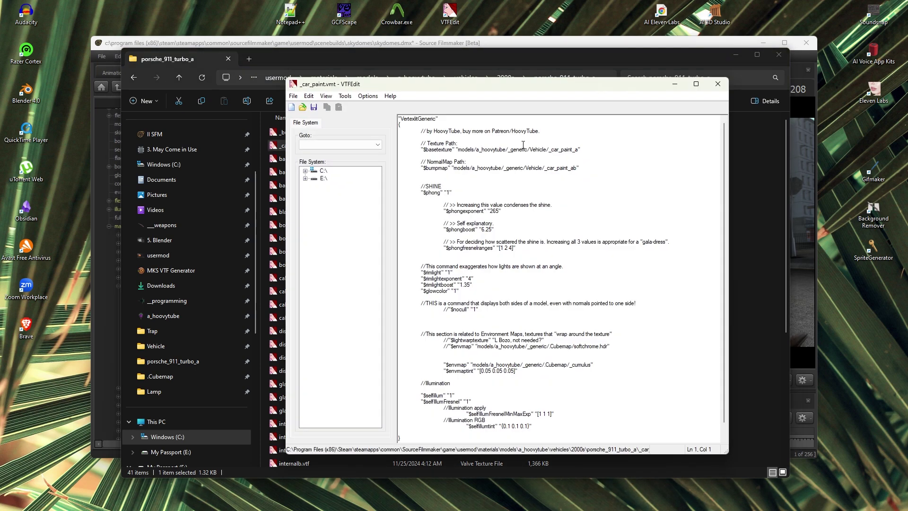
pyautogui.scroll(-1, 659, 151)
pyautogui.scroll(1, 659, 152)
pyautogui.scroll(-1, 658, 155)
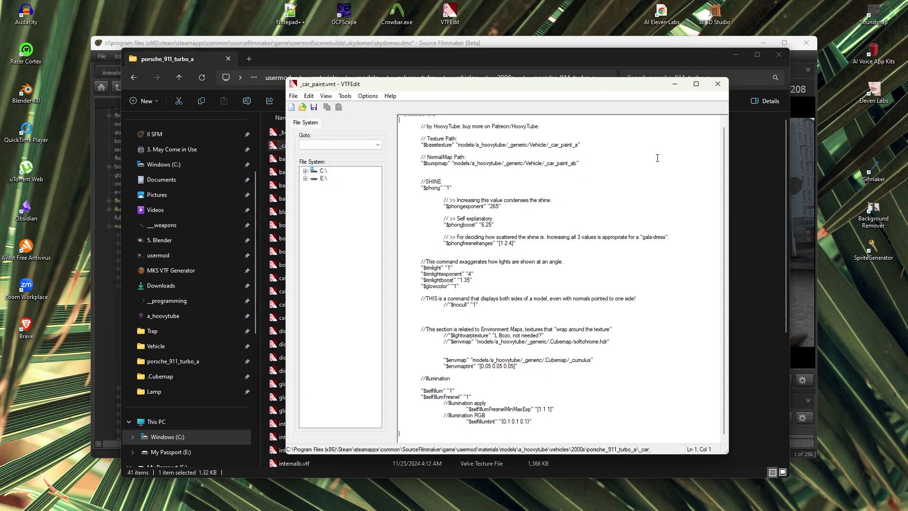
pyautogui.scroll(1, 658, 158)
pyautogui.scroll(1, 658, 159)
pyautogui.moveTo(539, 427); pyautogui.dragTo(408, 174)
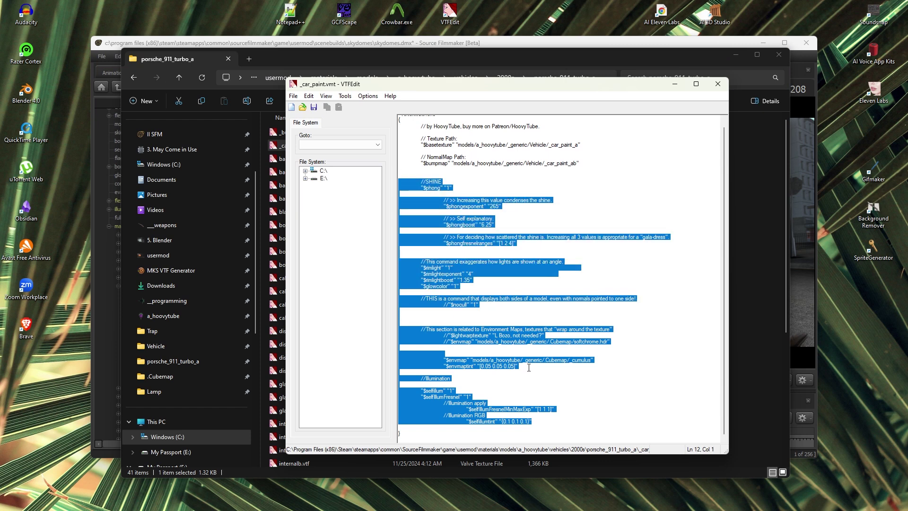
pyautogui.click(440, 360)
pyautogui.write('//')
pyautogui.click(439, 366)
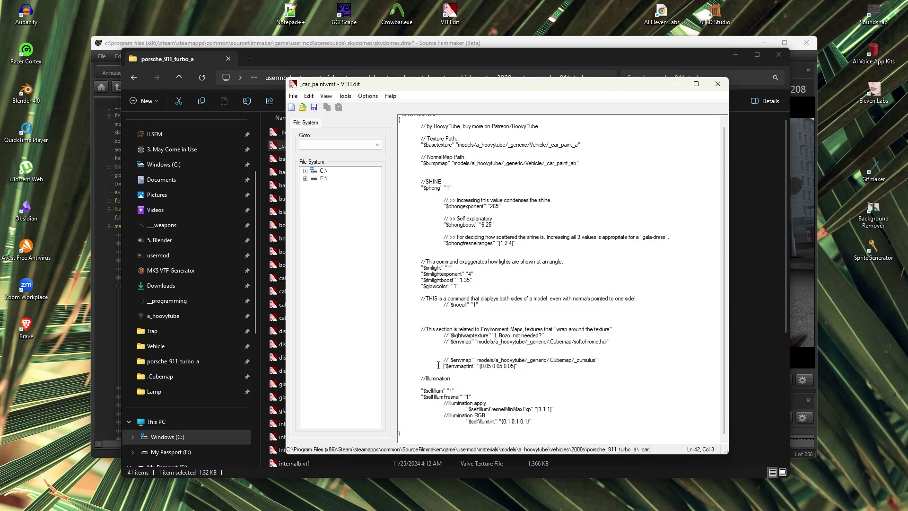
pyautogui.write('//')
pyautogui.click(601, 406)
pyautogui.hotkey('ctrl', 'z')
pyautogui.hotkey('ctrl', 'z')
# Step: Close the material viewer, open _car_paint.vmt in Notepad++, and scroll through it
pyautogui.click(718, 84)
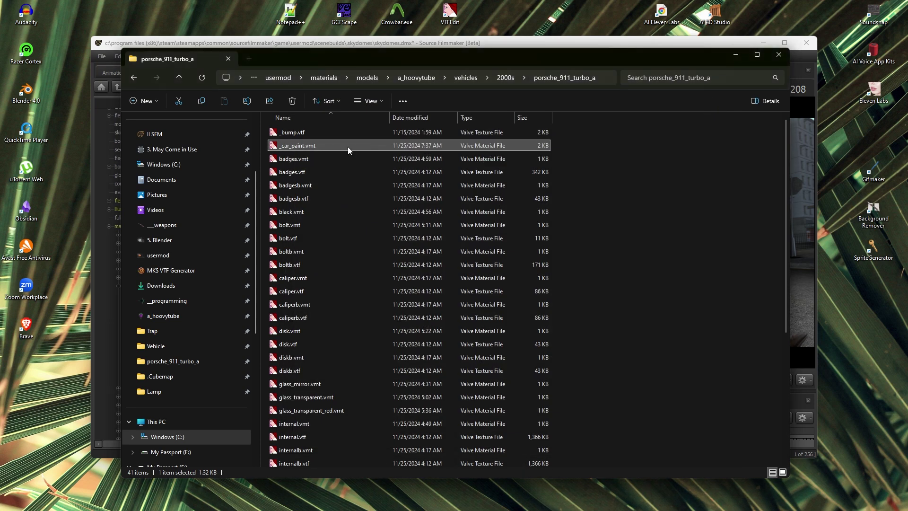
pyautogui.rightClick(332, 148)
pyautogui.click(381, 301)
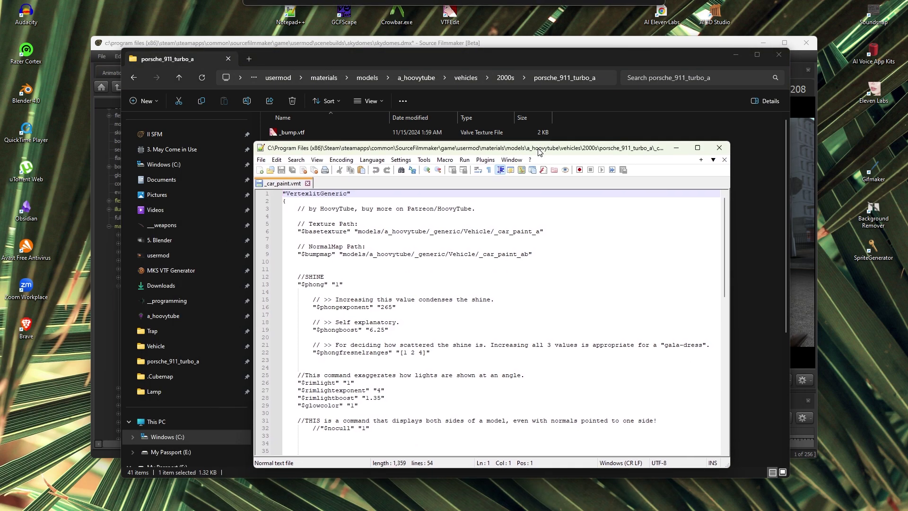
pyautogui.scroll(-8, 521, 275)
pyautogui.scroll(8, 521, 276)
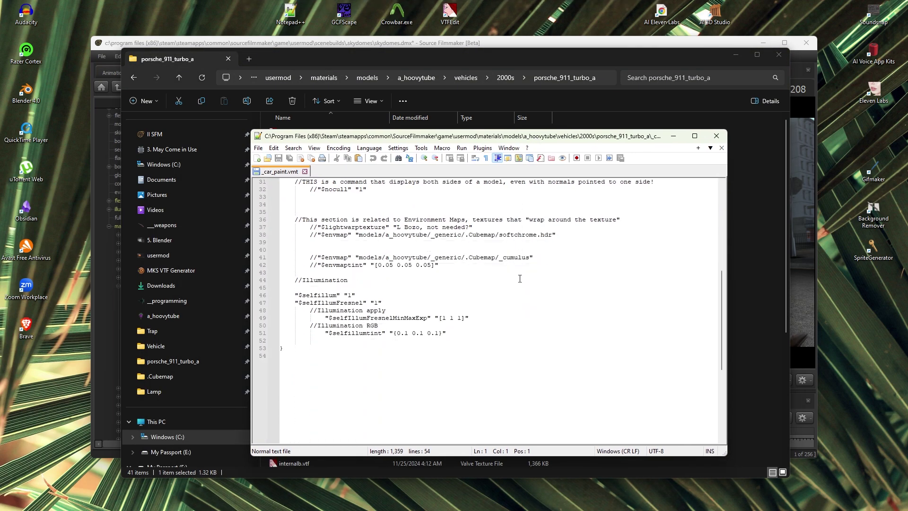